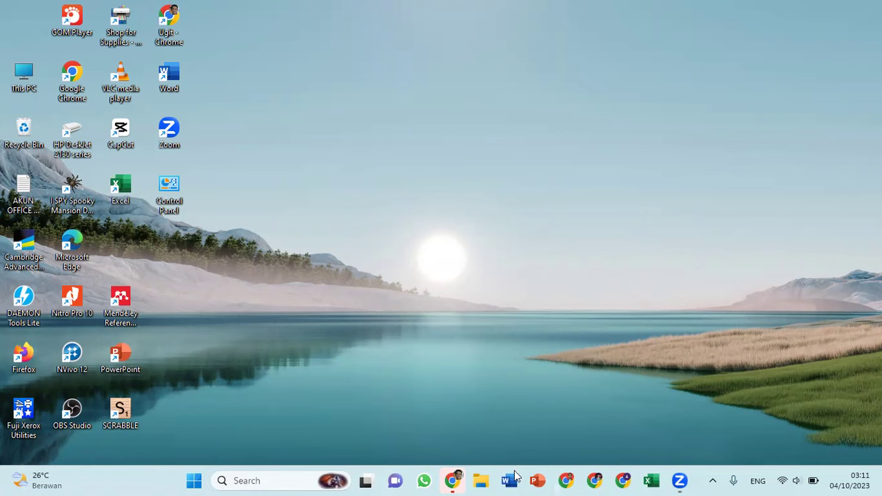
# Step: Switch to Chrome and close the YouTube Studio tab, keeping pastebin.com open
pyautogui.click(452, 481)
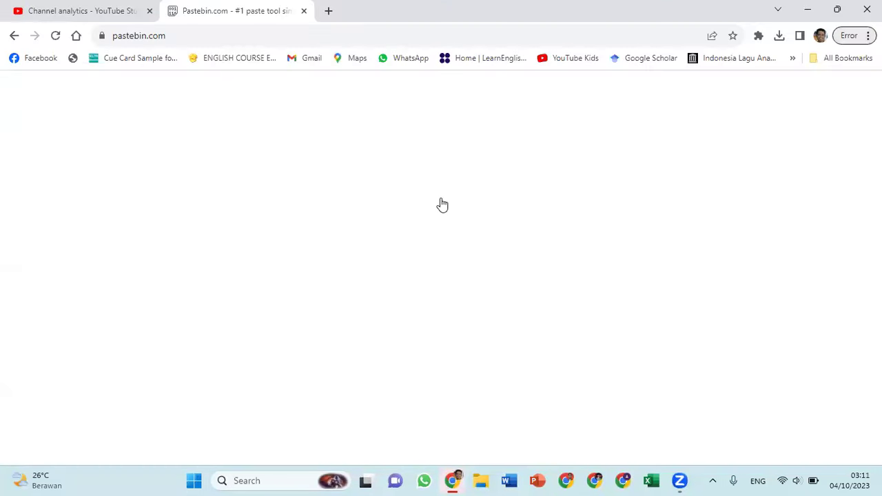
pyautogui.click(150, 12)
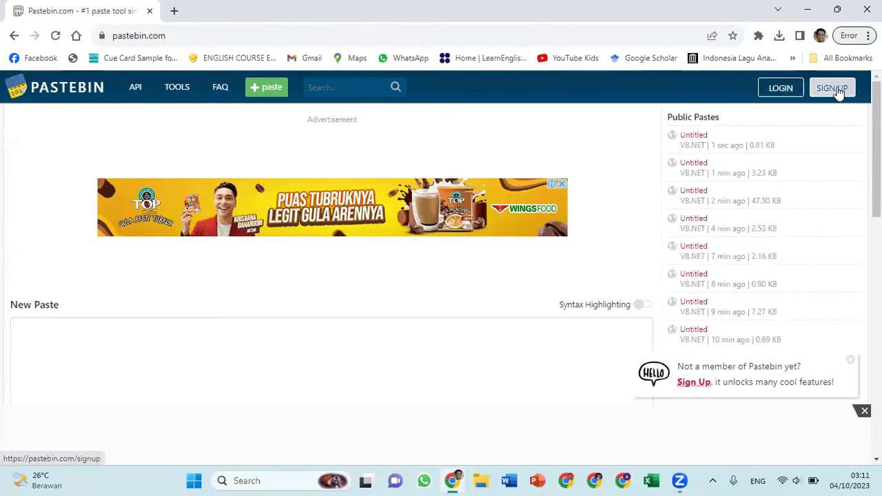
pyautogui.click(259, 31)
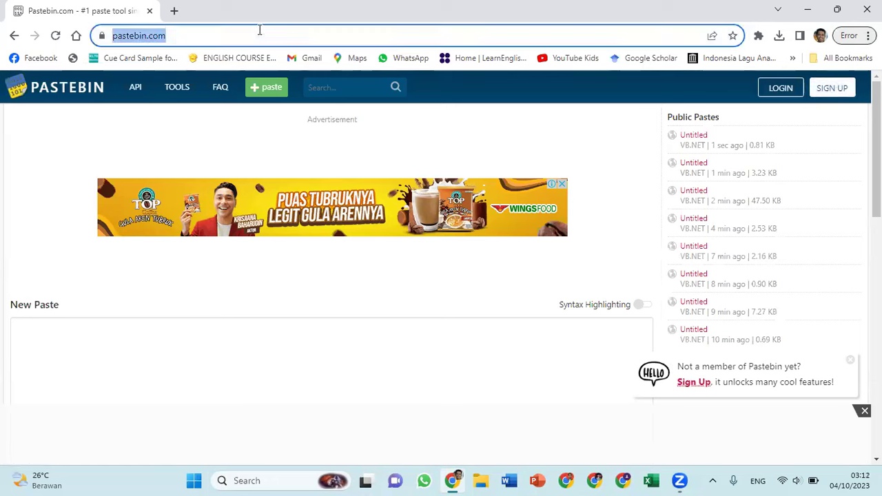
pyautogui.click(260, 30)
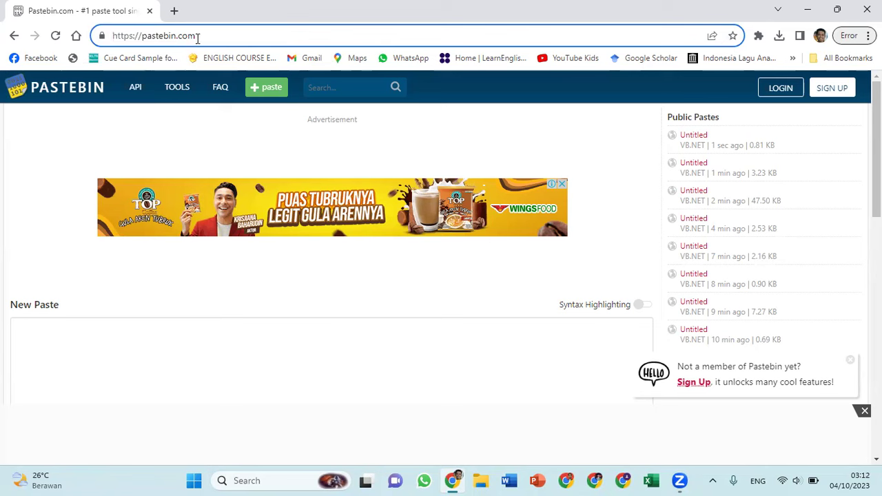
# Step: Open Pastebin's sign-up page and sign in with a Google account
pyautogui.click(836, 97)
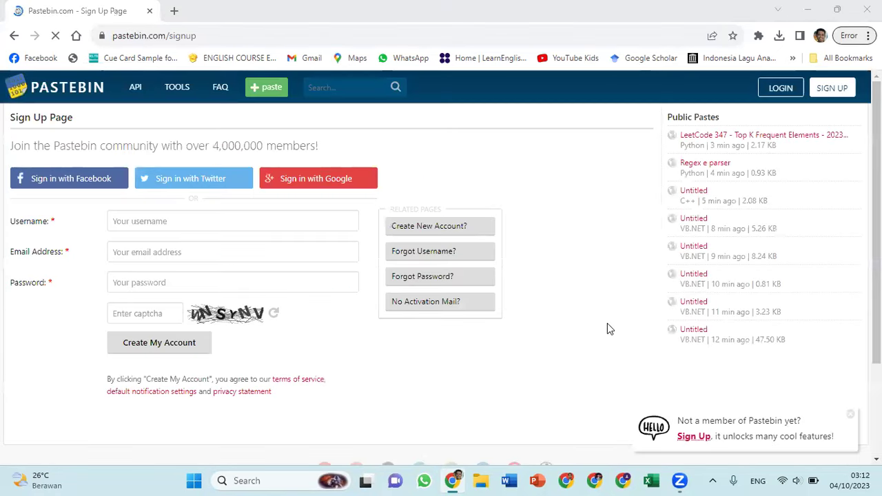
pyautogui.click(131, 221)
pyautogui.click(130, 252)
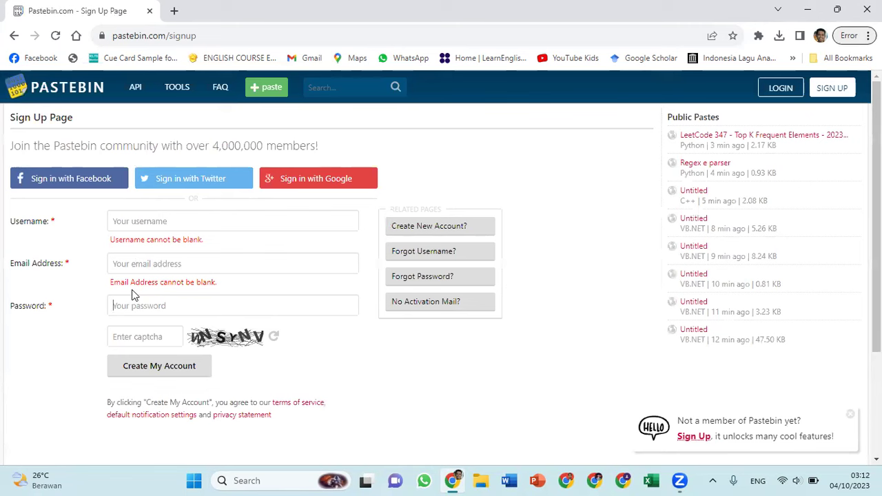
pyautogui.click(147, 337)
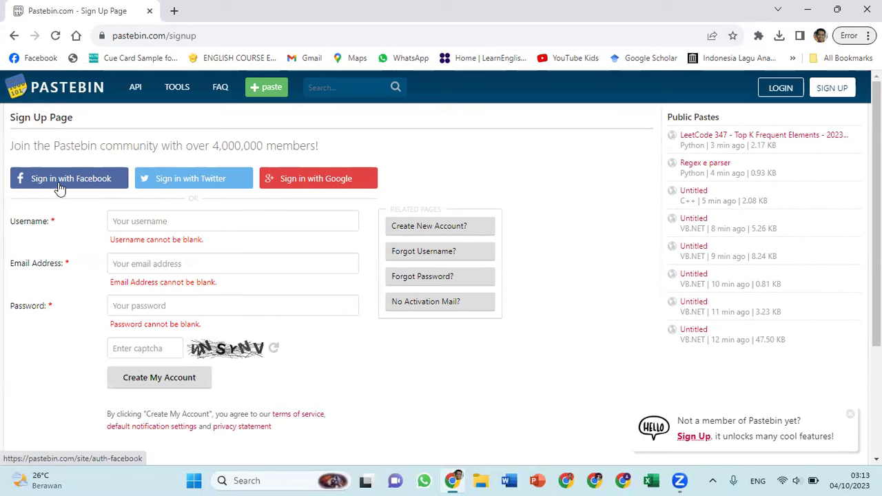
pyautogui.click(316, 181)
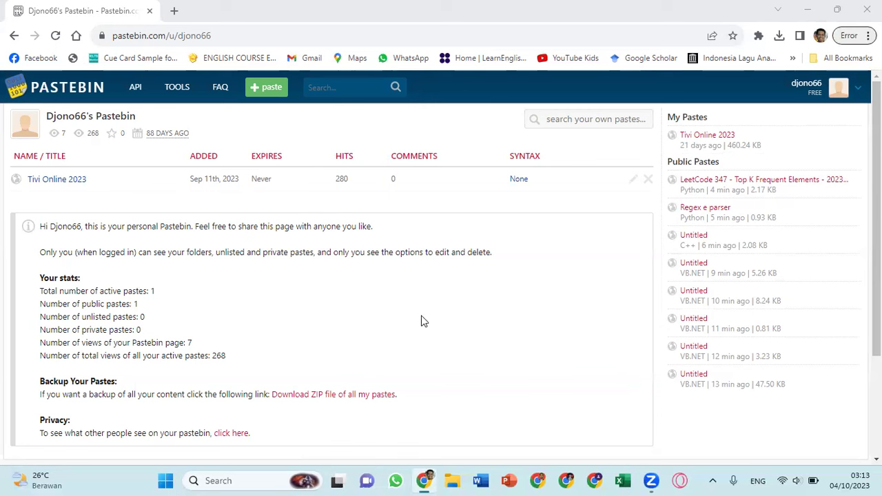
# Step: Open the blank New Paste form from the personal Pastebin page
pyautogui.hotkey('shift', 'F10')
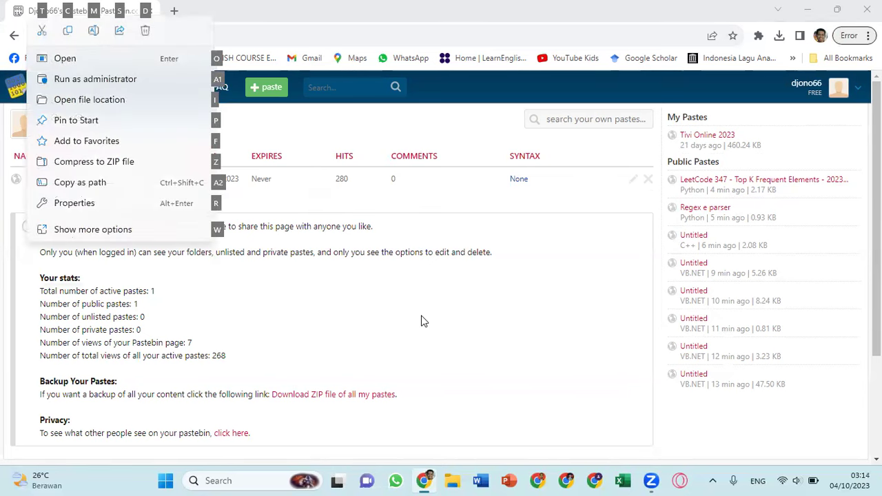
pyautogui.press('Escape')
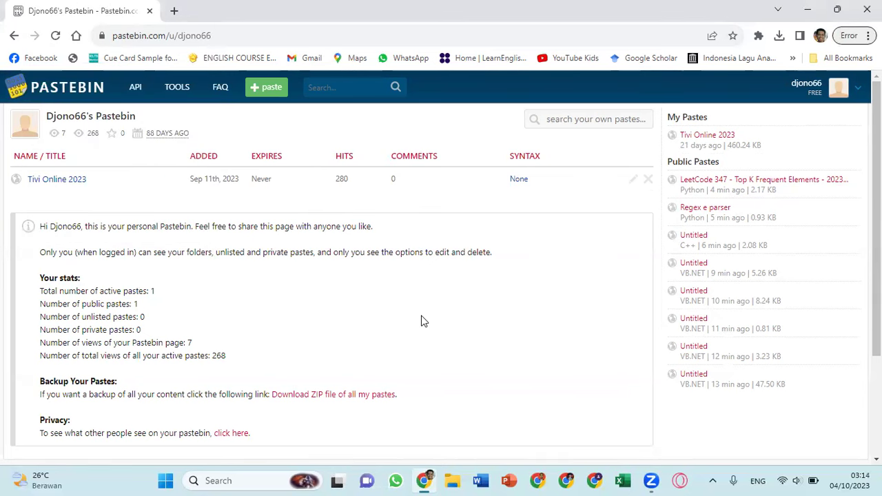
pyautogui.scroll(-2, 423, 320)
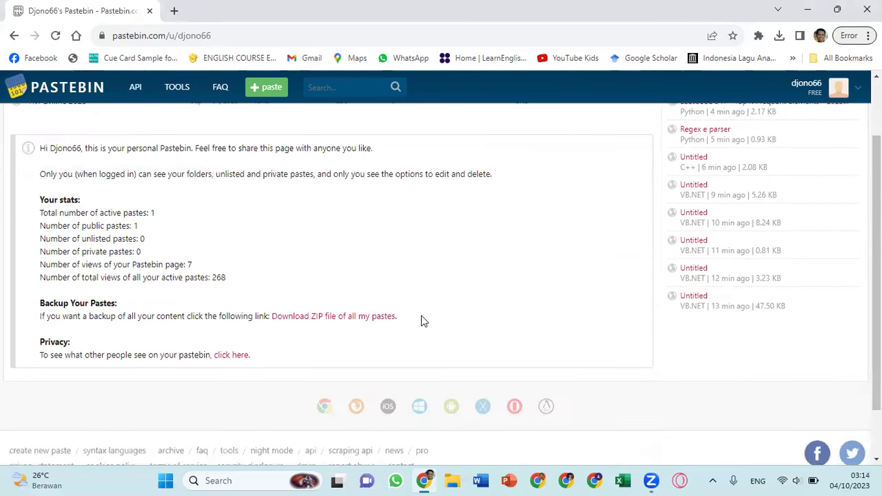
pyautogui.scroll(2, 423, 320)
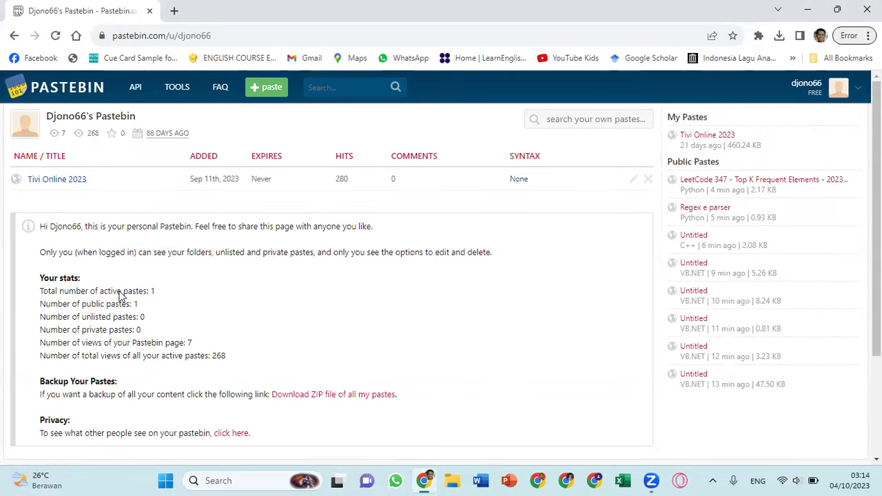
pyautogui.click(259, 93)
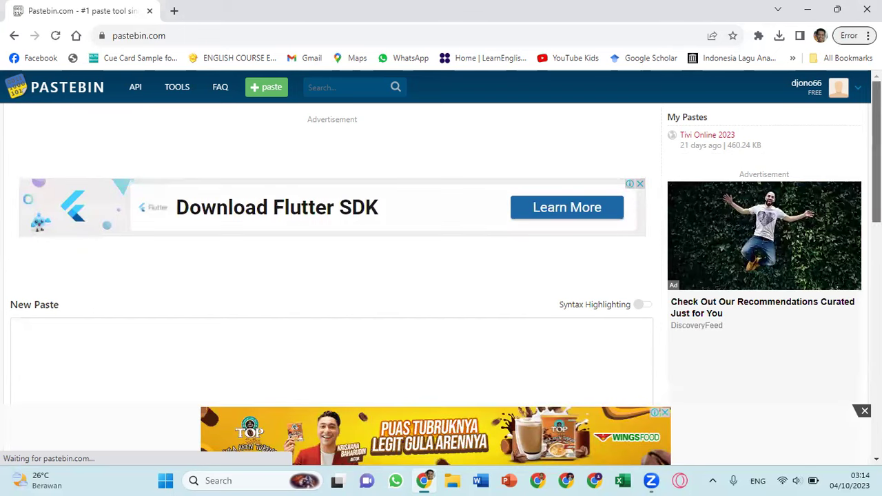
pyautogui.scroll(-1, 445, 275)
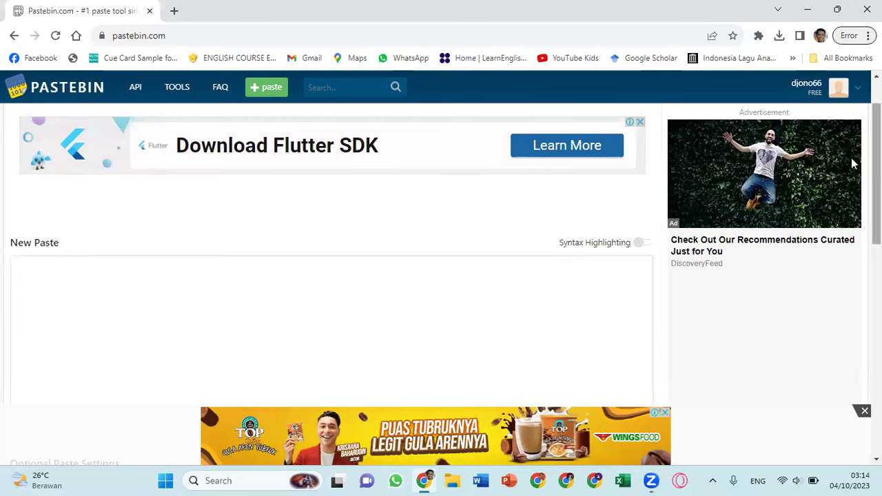
# Step: Search Google for "playlist iptv" in a new browser tab
pyautogui.click(176, 11)
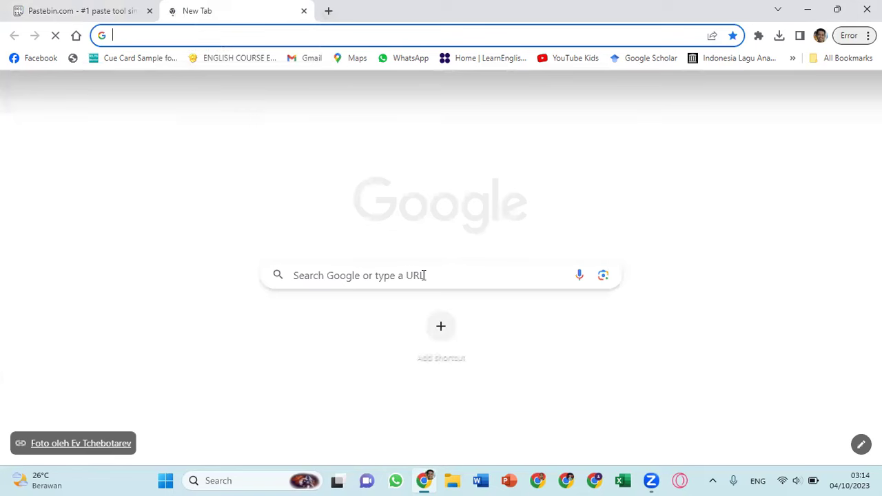
pyautogui.click(424, 275)
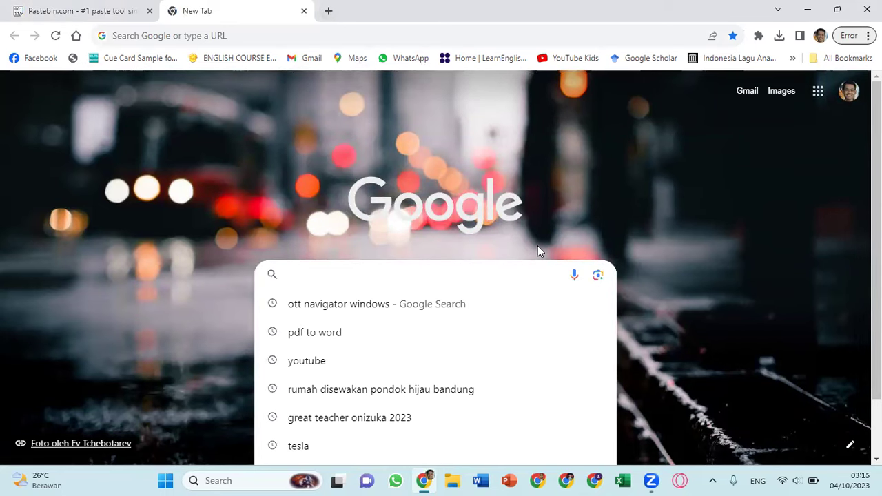
pyautogui.write('pla')
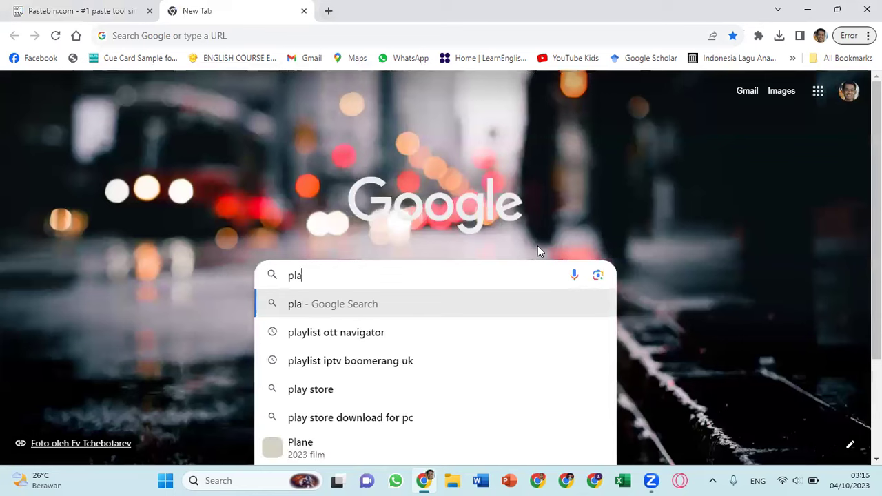
pyautogui.write('ylist ')
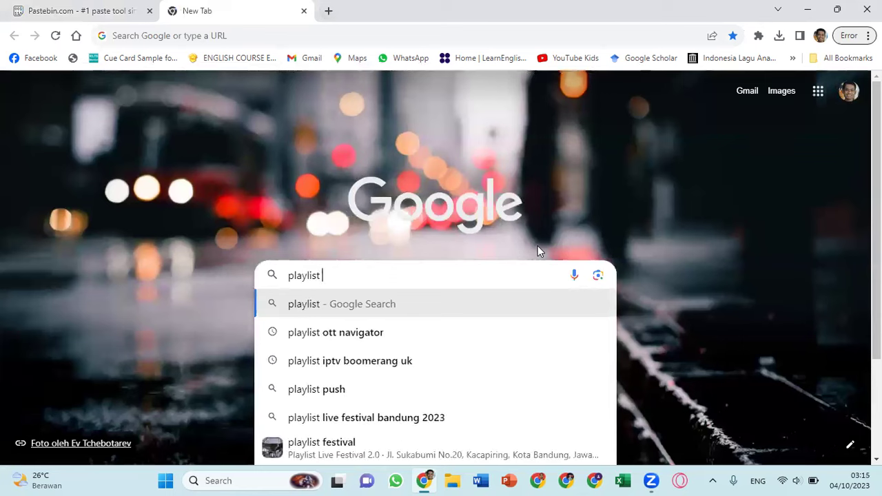
pyautogui.write('iptv')
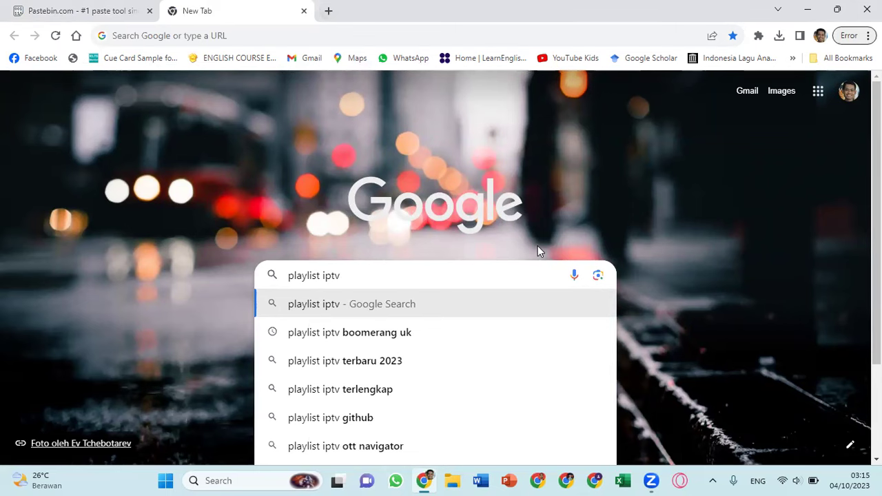
pyautogui.press('Return')
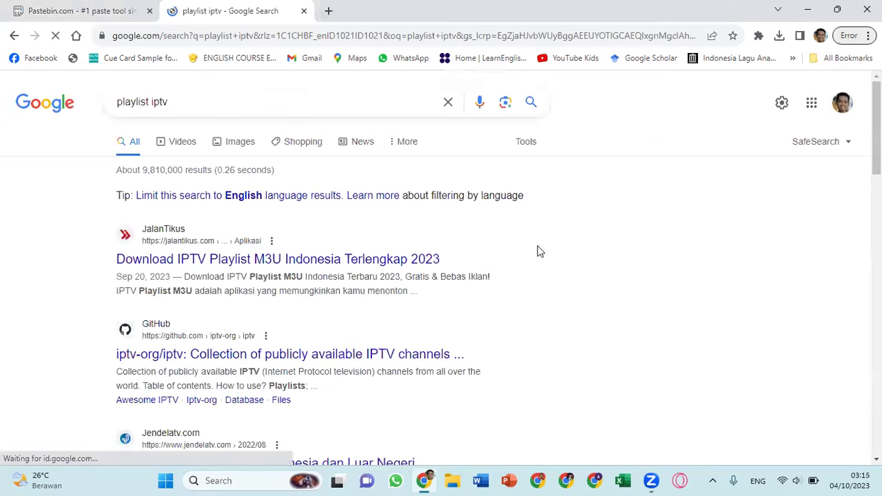
# Step: Open the GitHub iptv-org/iptv repository from the search results
pyautogui.scroll(-2, 540, 252)
pyautogui.scroll(-3, 539, 252)
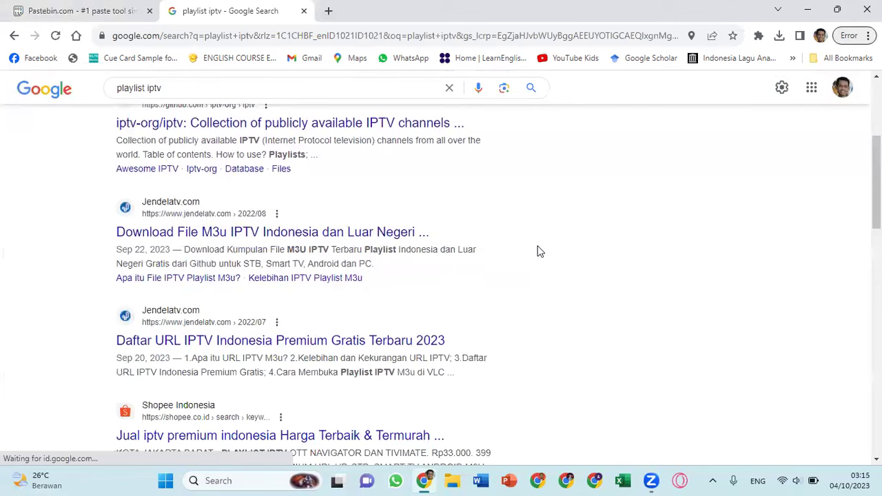
pyautogui.scroll(2, 539, 251)
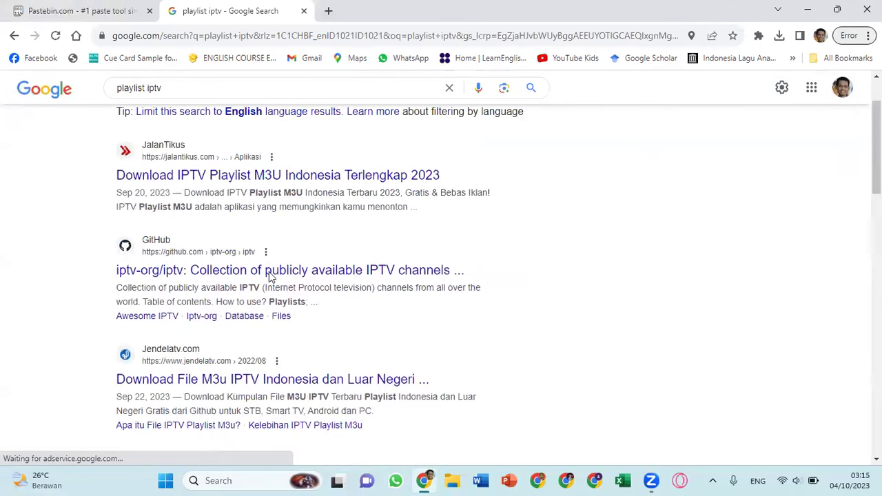
pyautogui.click(193, 270)
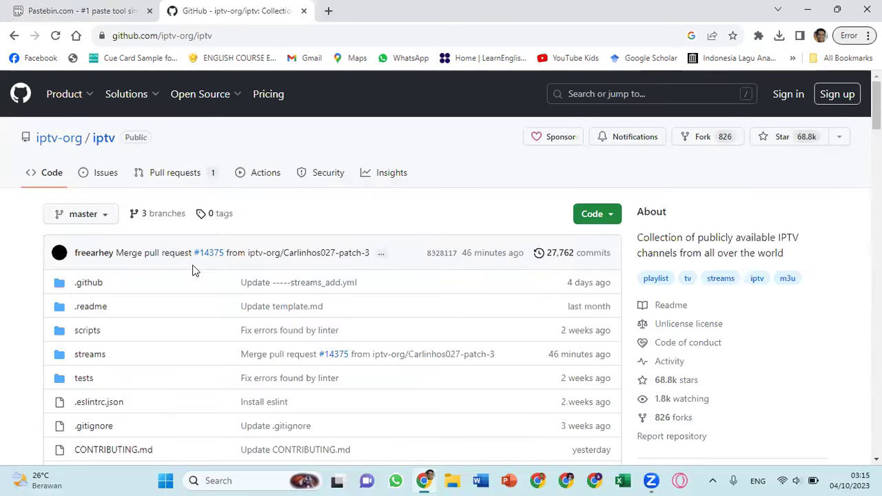
# Step: Expand the "Grouped by country" playlists in the repository's README.md
pyautogui.scroll(-6, 193, 270)
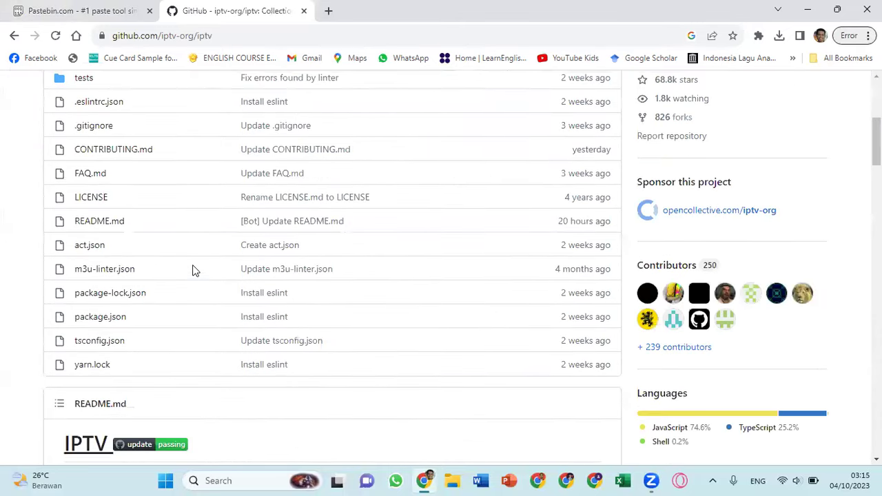
pyautogui.scroll(-4, 194, 270)
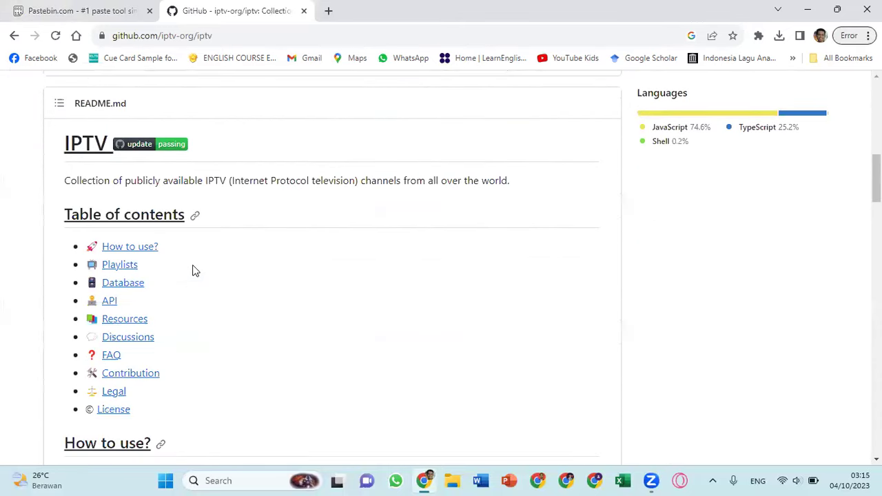
pyautogui.scroll(-9, 194, 269)
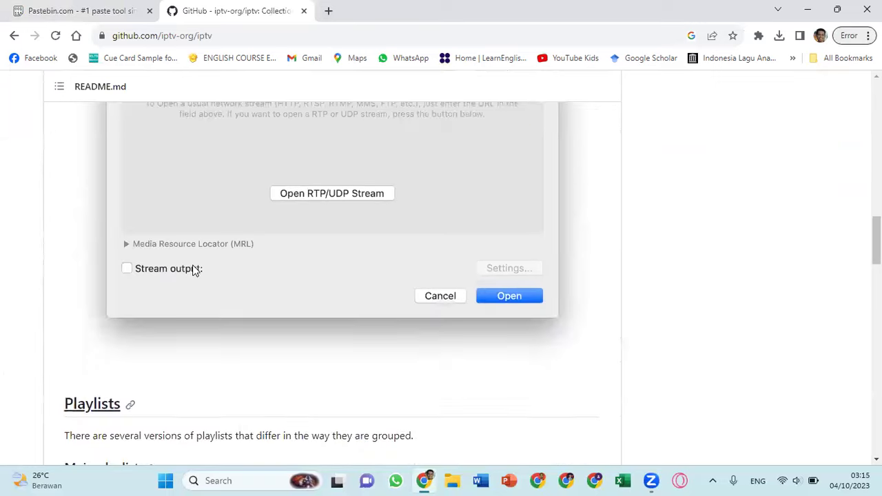
pyautogui.scroll(-5, 192, 270)
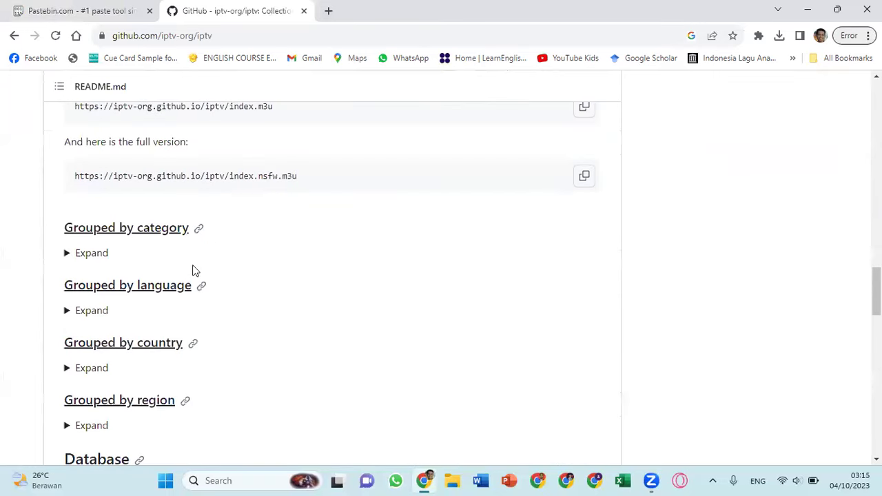
pyautogui.scroll(-1, 193, 271)
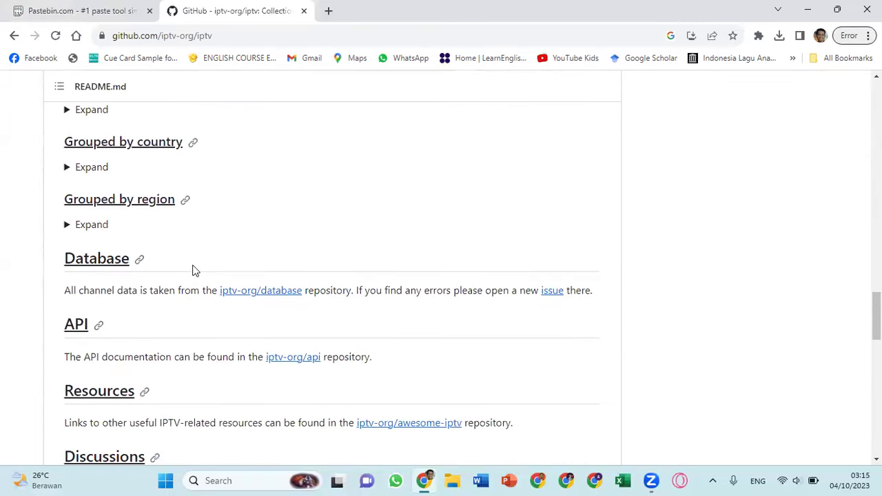
pyautogui.scroll(1, 193, 270)
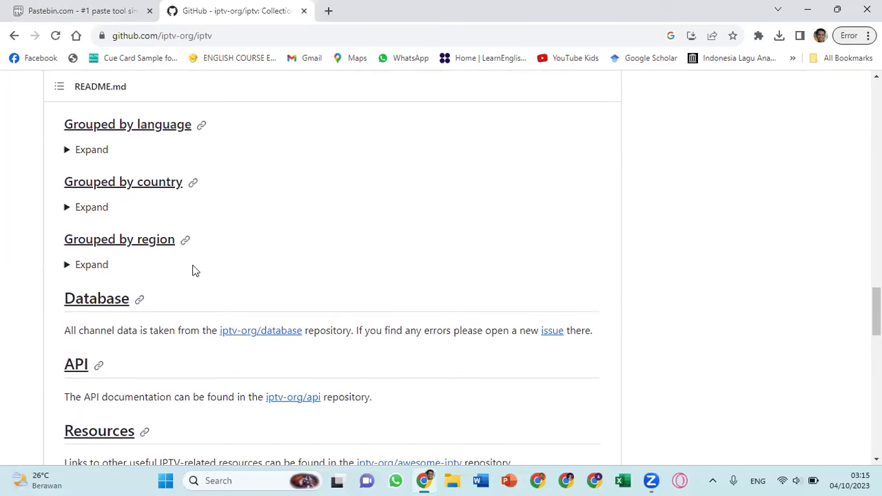
pyautogui.click(77, 212)
pyautogui.scroll(-4, 320, 302)
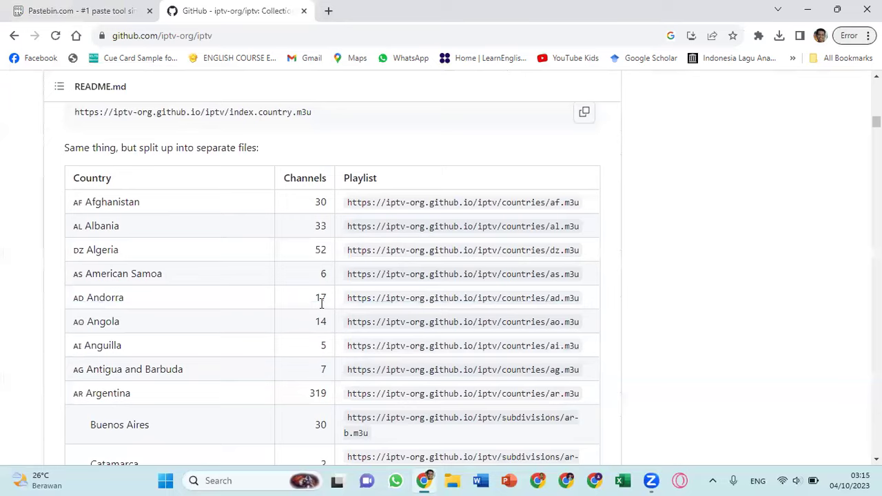
pyautogui.scroll(-2, 321, 303)
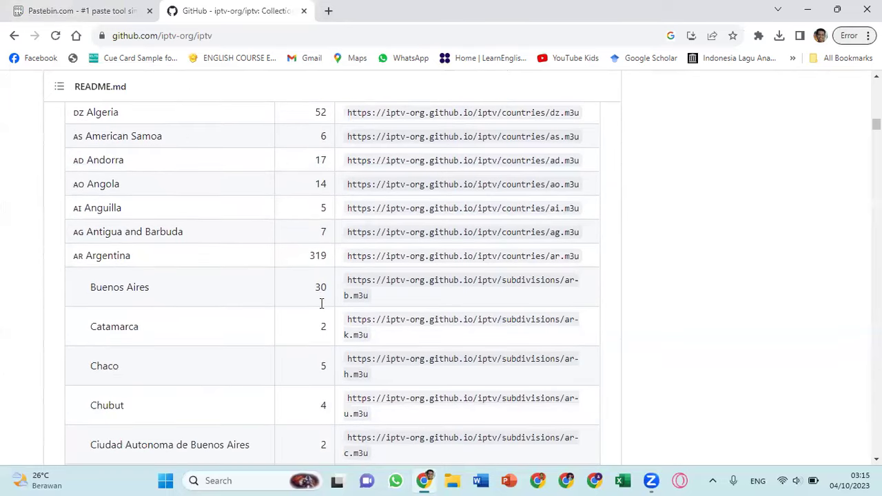
pyautogui.scroll(-15, 320, 307)
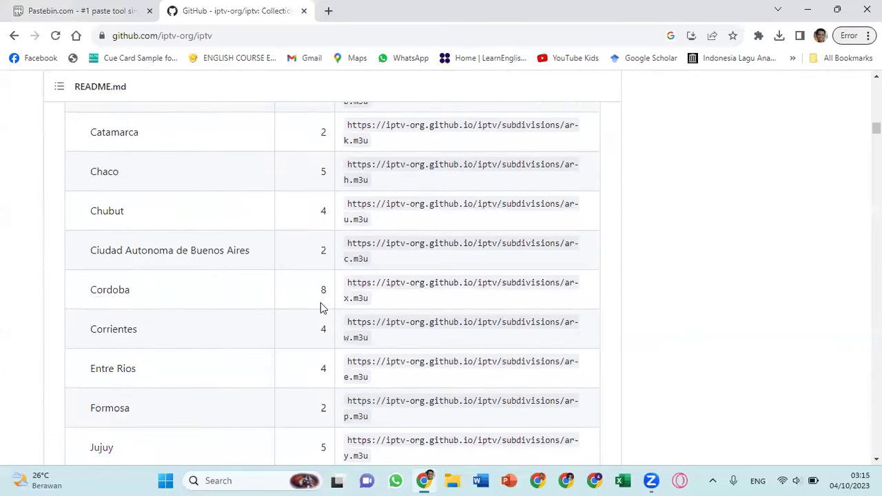
pyautogui.scroll(-15, 320, 307)
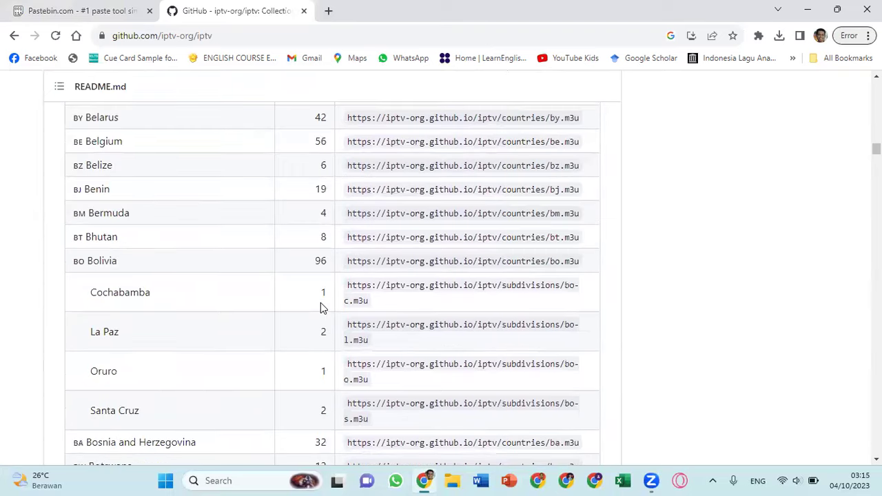
pyautogui.scroll(-15, 321, 308)
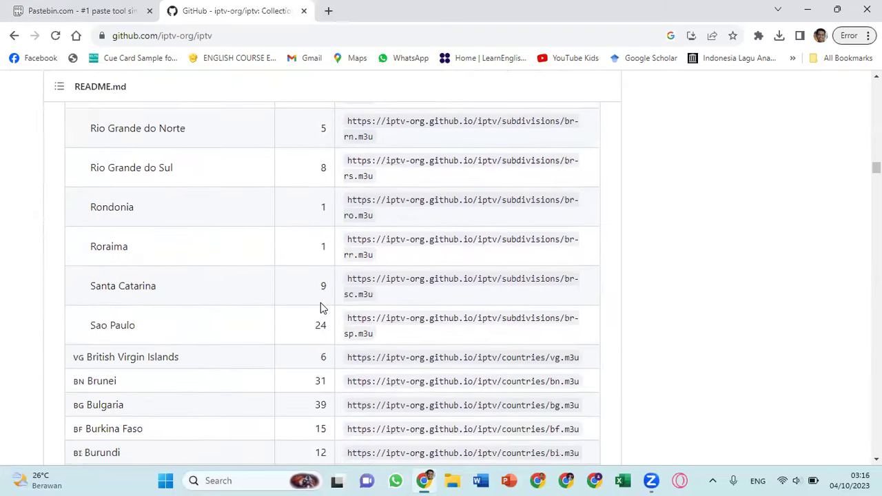
pyautogui.scroll(-15, 320, 307)
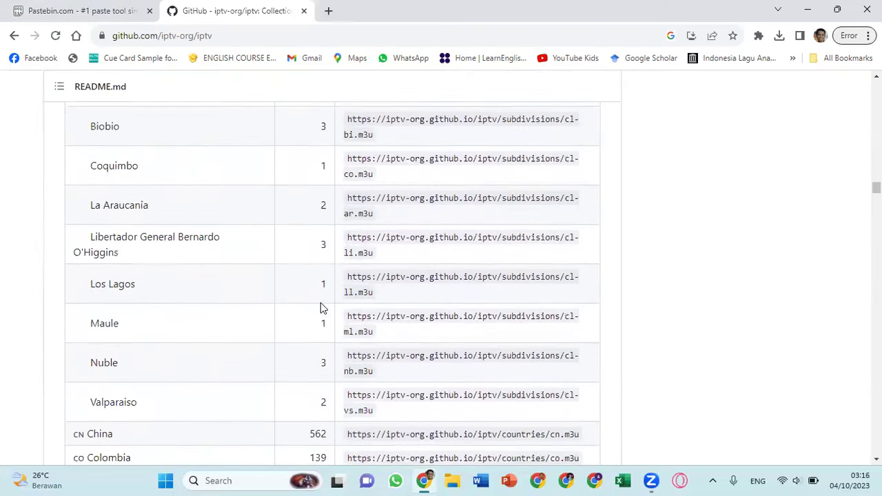
pyautogui.scroll(-15, 320, 307)
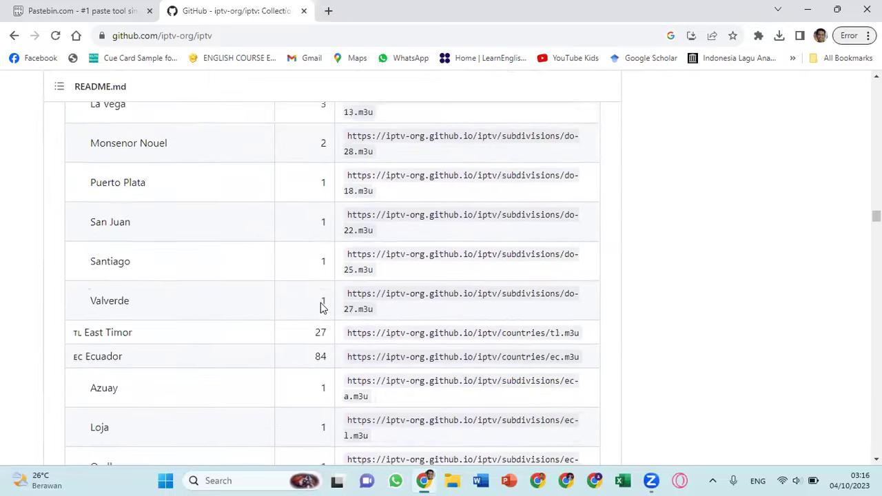
pyautogui.scroll(-5, 321, 307)
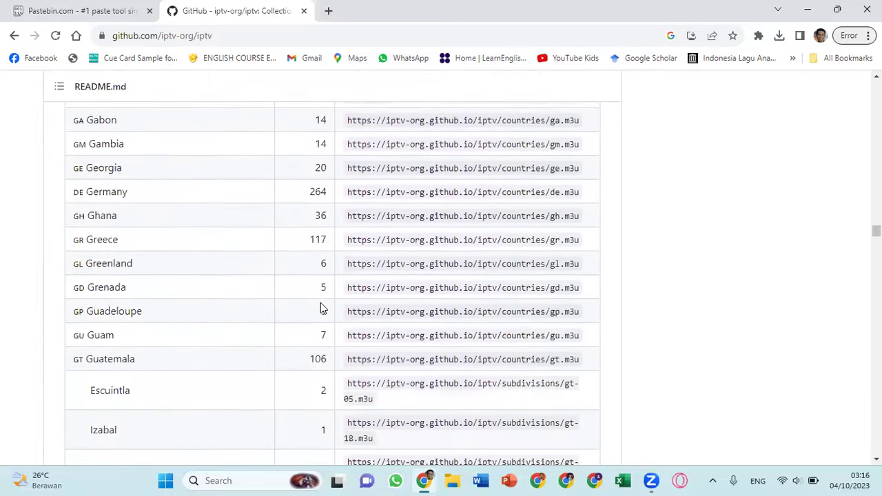
pyautogui.scroll(-2, 321, 303)
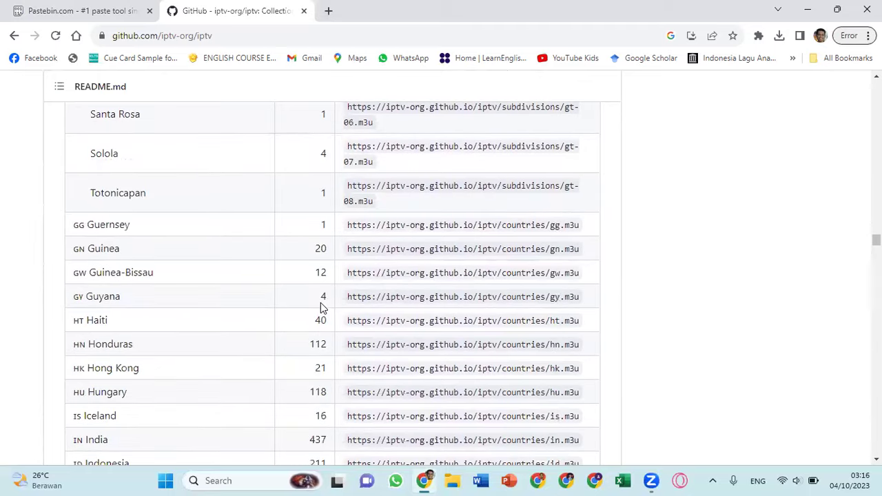
pyautogui.scroll(-1, 320, 412)
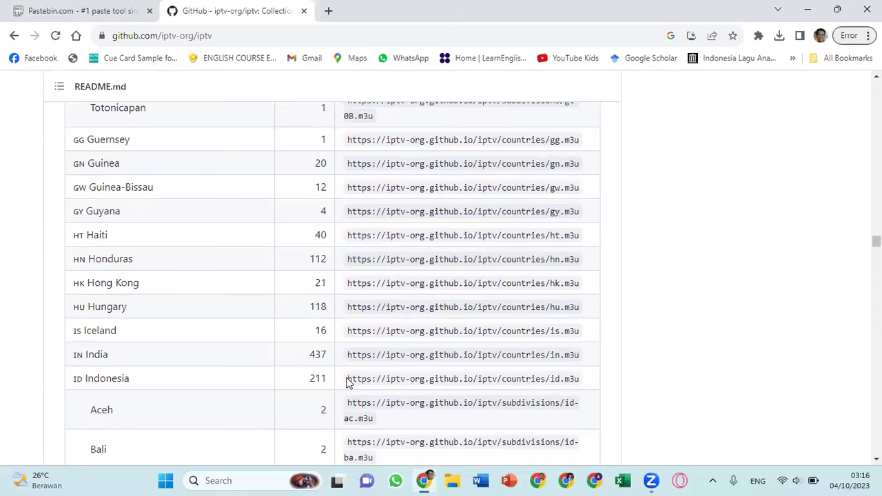
pyautogui.moveTo(346, 383); pyautogui.dragTo(577, 376)
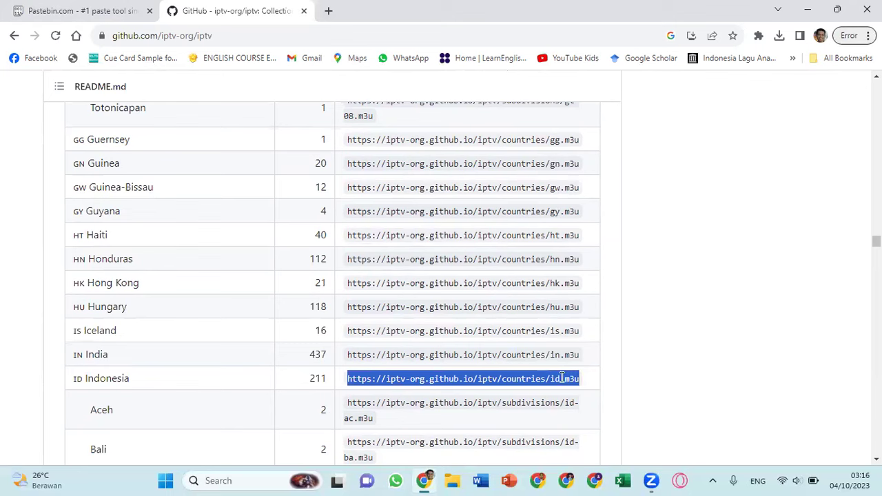
pyautogui.rightClick(549, 377)
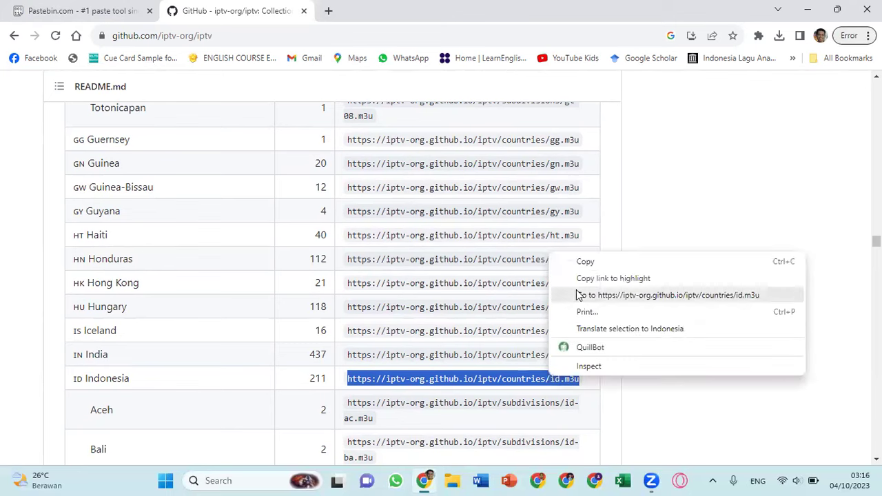
pyautogui.click(584, 263)
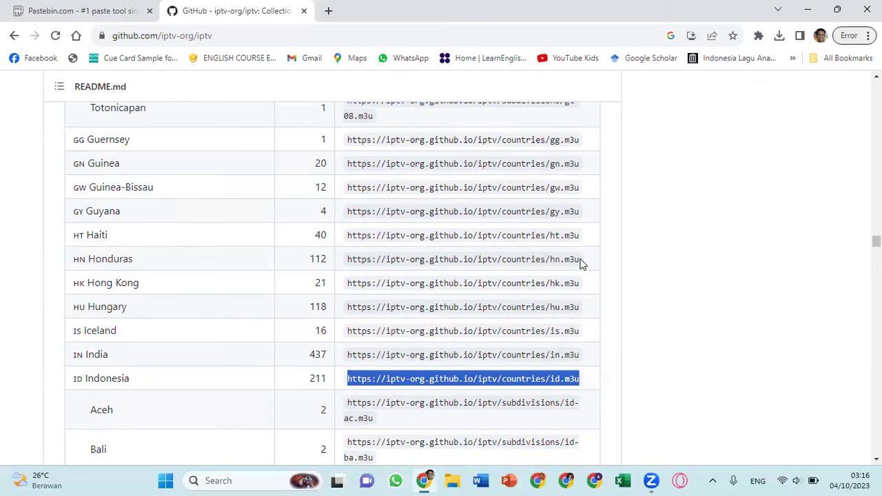
# Step: Download the Indonesia playlist file id.m3u by loading the copied URL in a new browser tab
pyautogui.click(329, 12)
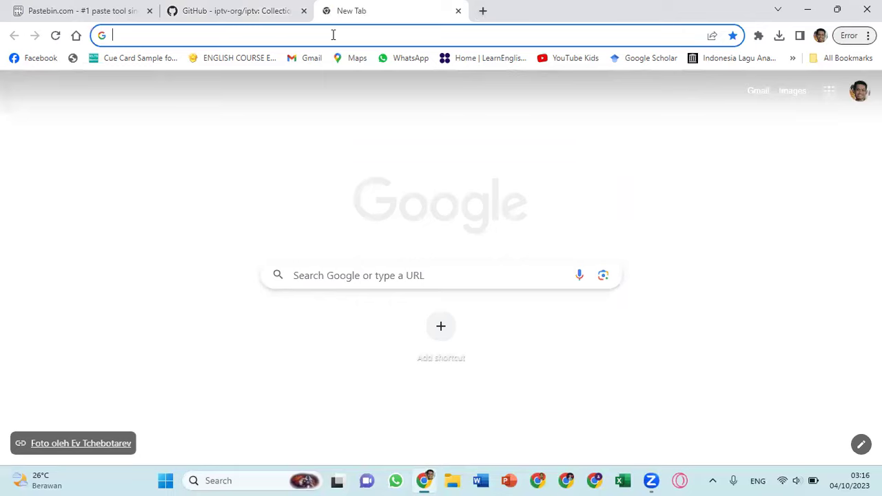
pyautogui.hotkey('ctrl', 'v')
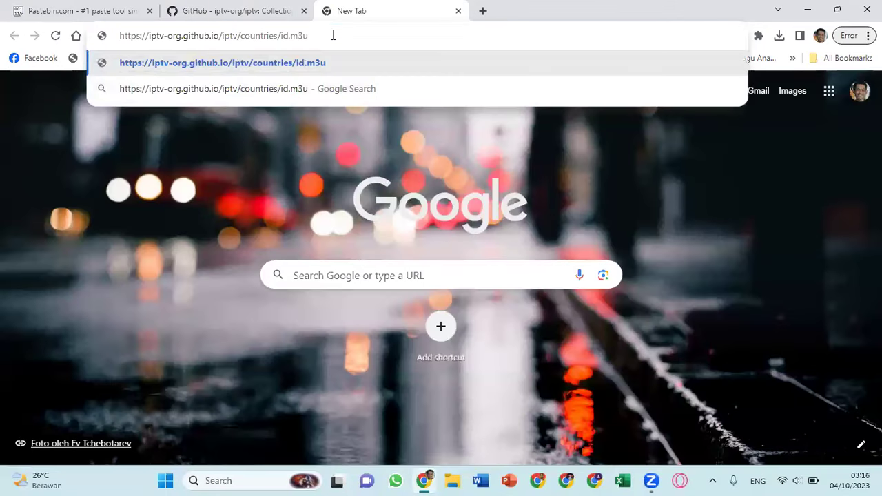
pyautogui.press('Return')
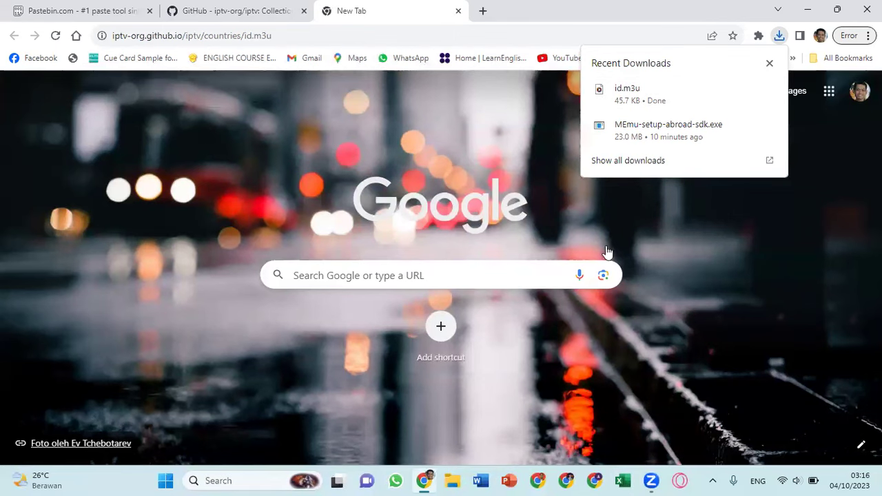
# Step: Open the downloaded id.m3u file from the Downloads folder in Notepad and look through its channel entries
pyautogui.rightClick(660, 109)
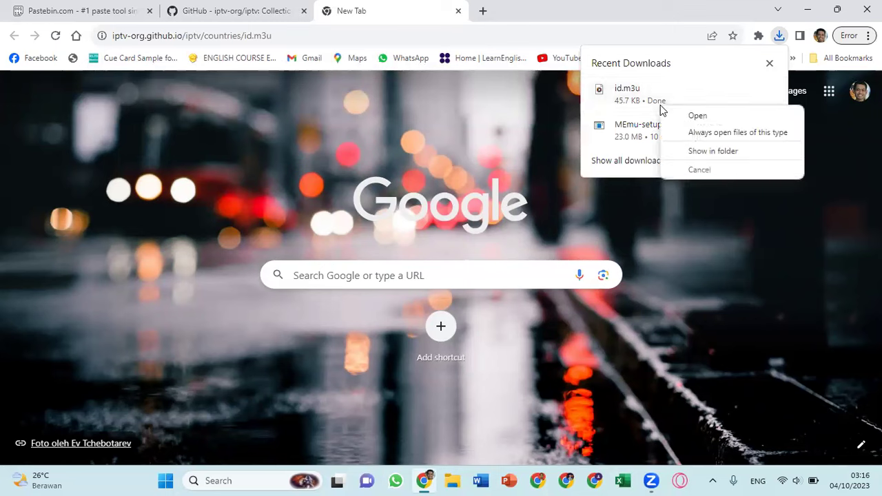
pyautogui.click(689, 151)
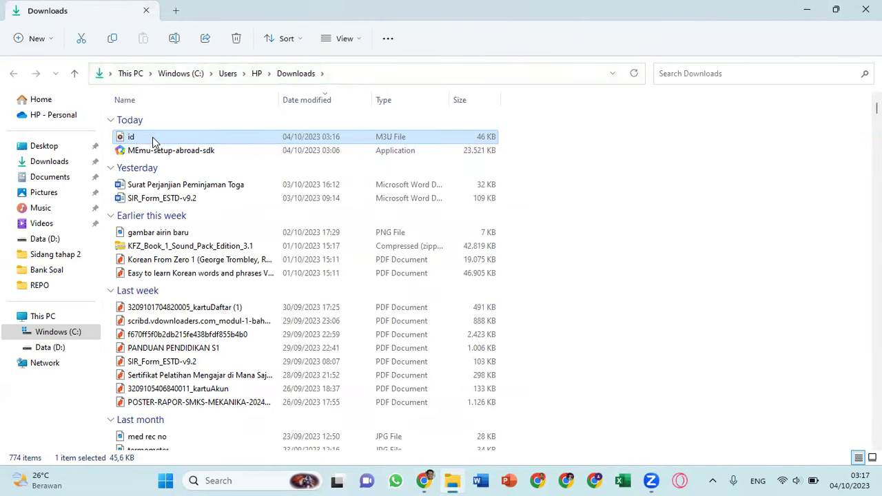
pyautogui.rightClick(154, 141)
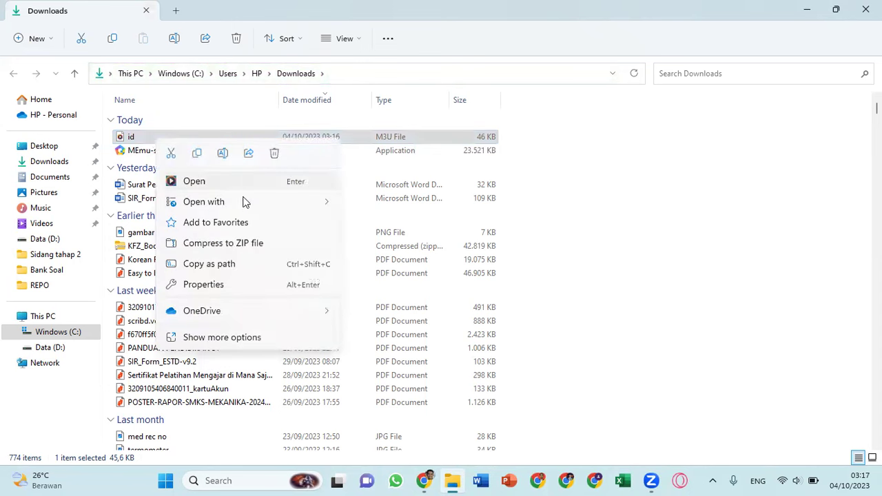
pyautogui.moveTo(262, 204)
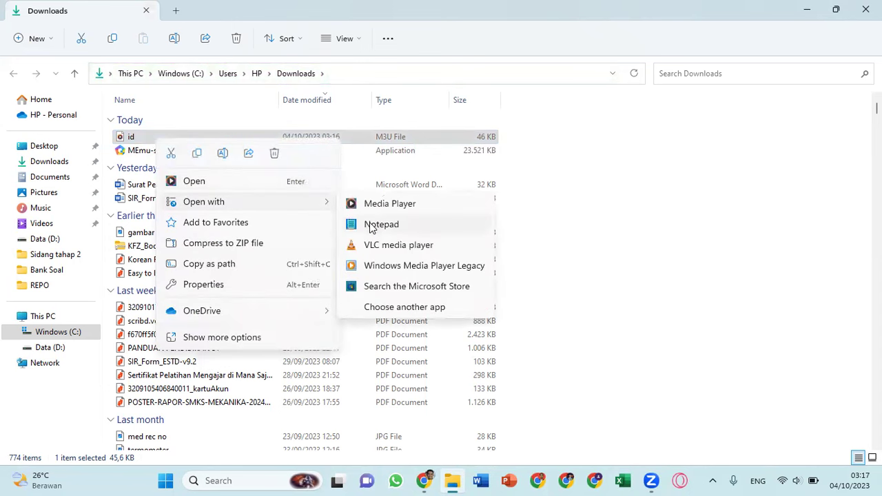
pyautogui.click(372, 225)
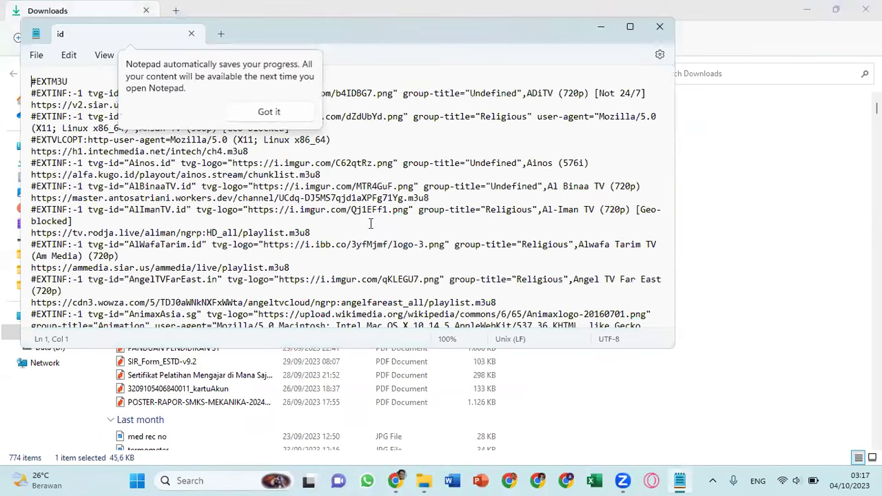
pyautogui.click(270, 111)
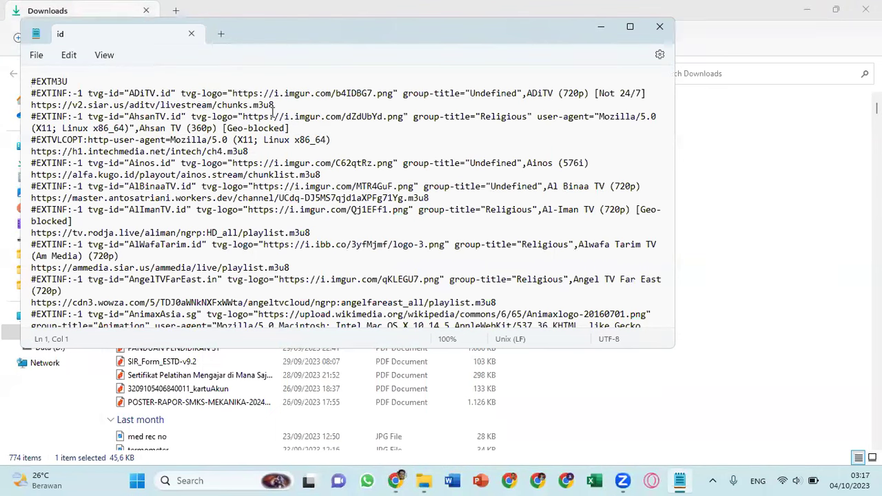
pyautogui.scroll(-10, 273, 106)
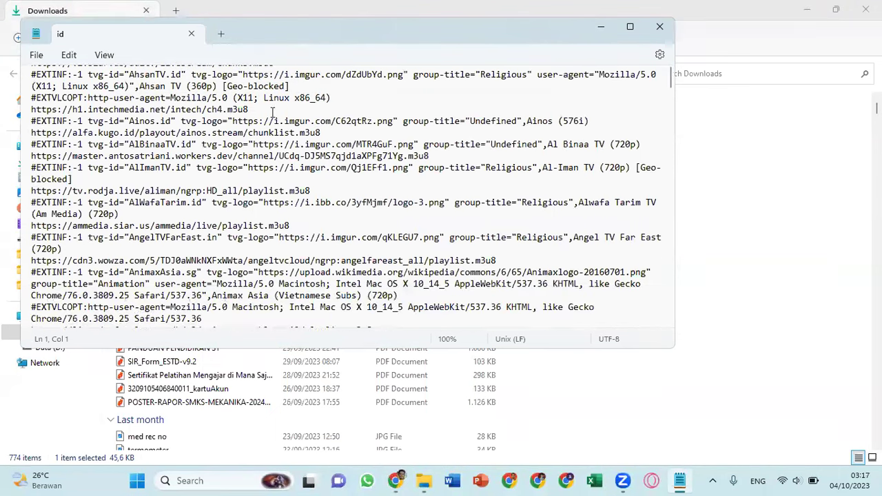
pyautogui.scroll(-8, 272, 112)
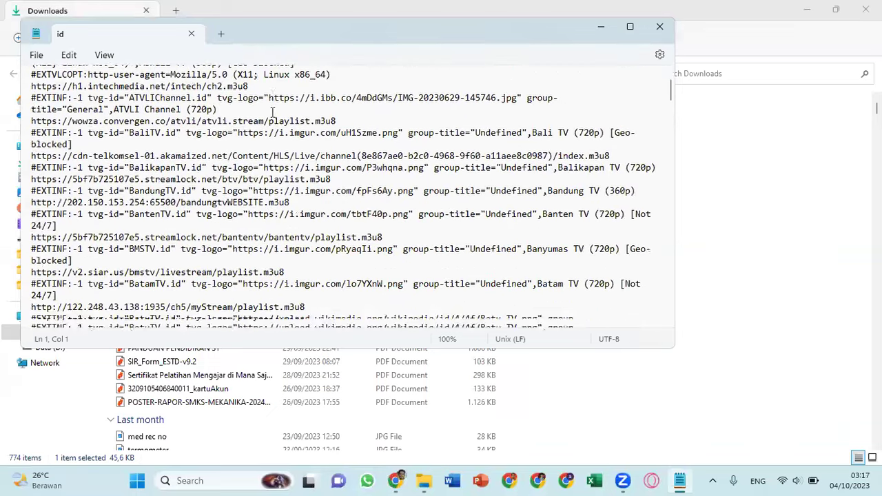
pyautogui.scroll(-5, 272, 112)
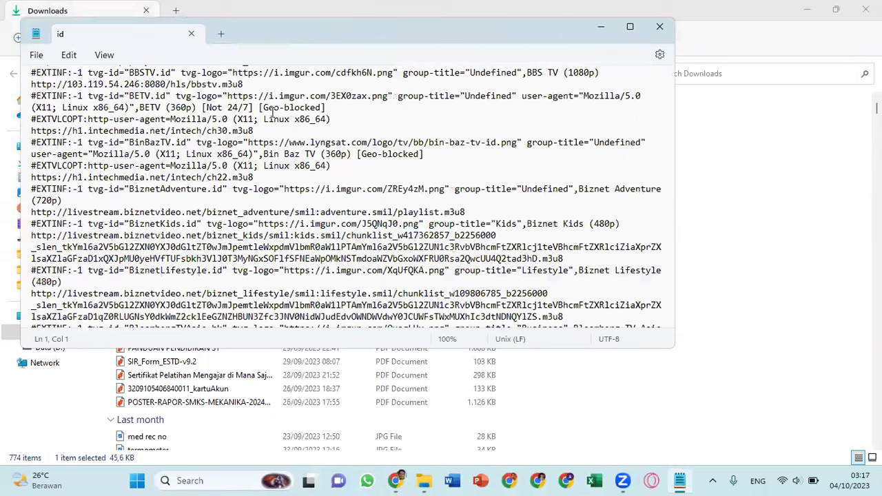
pyautogui.click(658, 28)
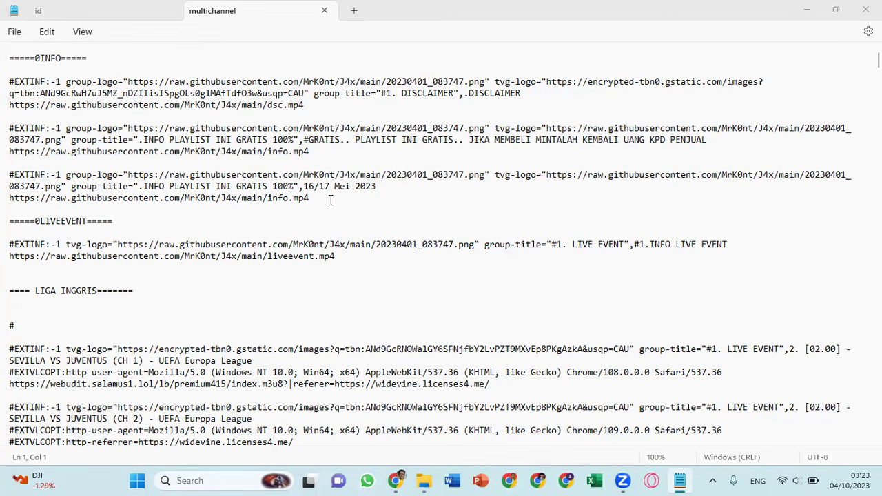
# Step: Copy the entire contents of the multichannel playlist in Notepad
pyautogui.scroll(-8, 212, 154)
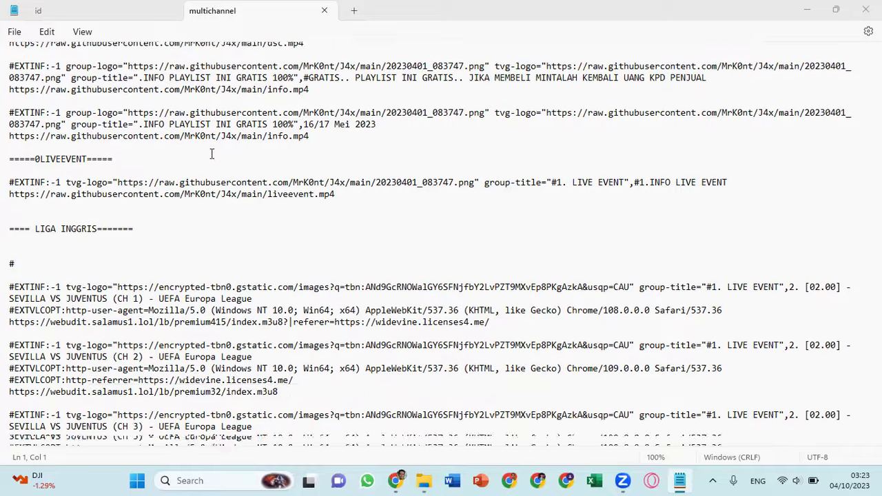
pyautogui.scroll(8, 212, 155)
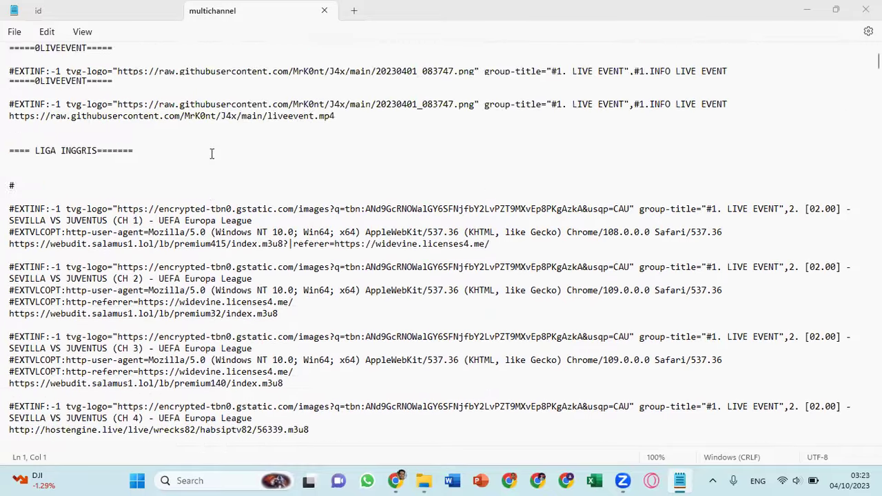
pyautogui.click(212, 154)
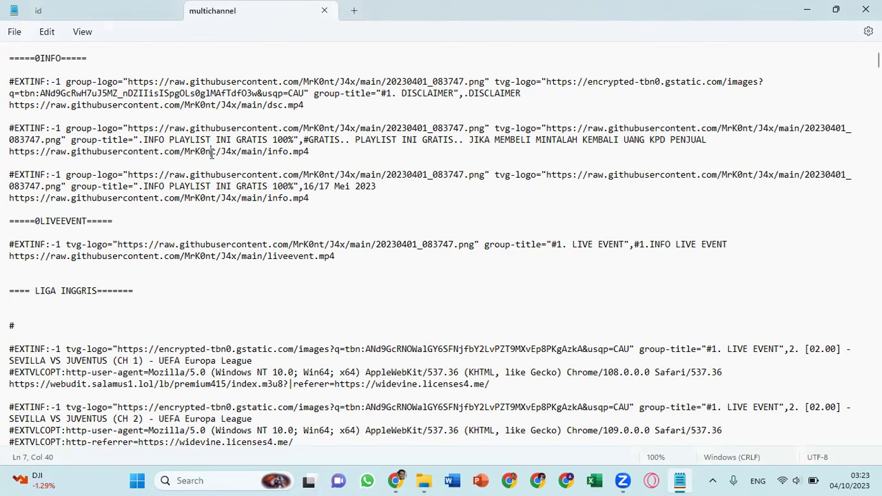
pyautogui.hotkey('ctrl', 'a')
pyautogui.scroll(-10, 212, 153)
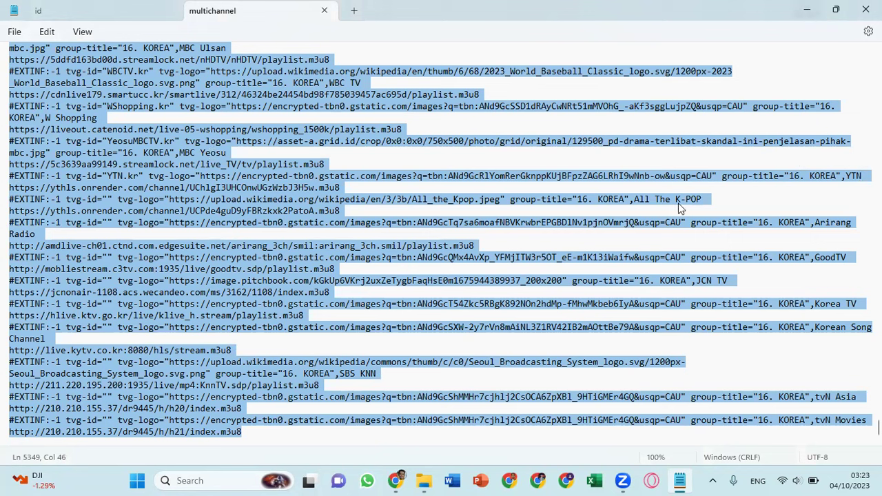
# Step: Switch to Pastebin in Chrome and paste the copied multichannel playlist into the New Paste text box
pyautogui.click(394, 481)
pyautogui.click(61, 8)
pyautogui.click(77, 293)
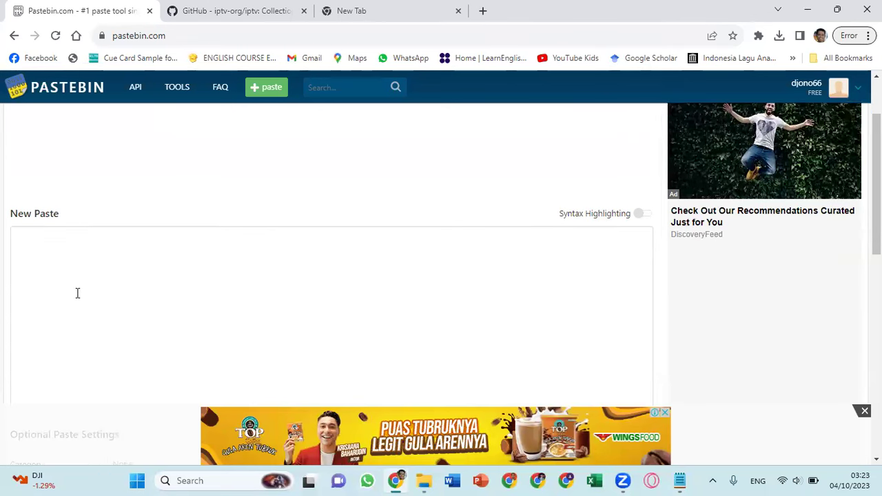
pyautogui.hotkey('ctrl', 'v')
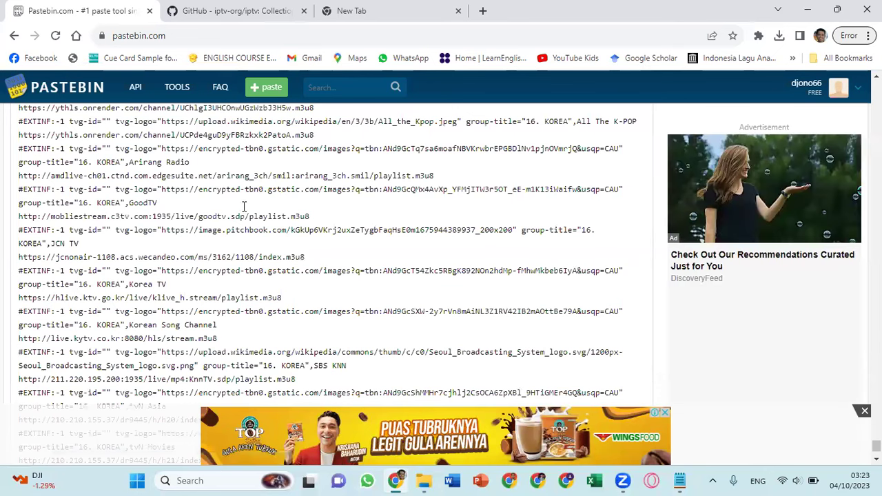
# Step: Set the new paste's category to TV and its paste exposure to Unlisted
pyautogui.scroll(-4, 298, 204)
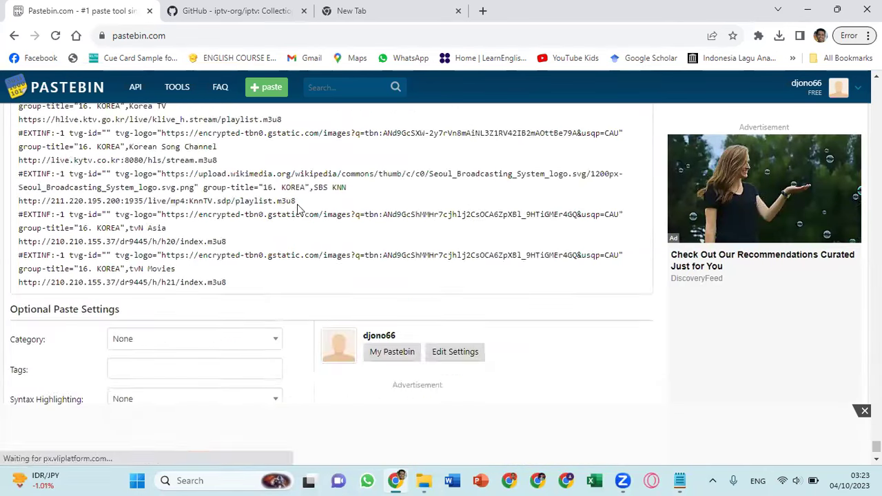
pyautogui.scroll(-1, 297, 204)
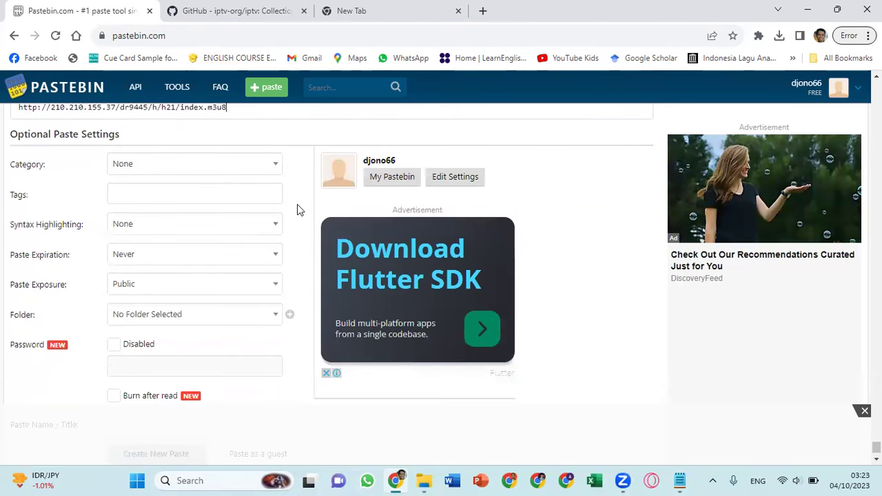
pyautogui.click(264, 168)
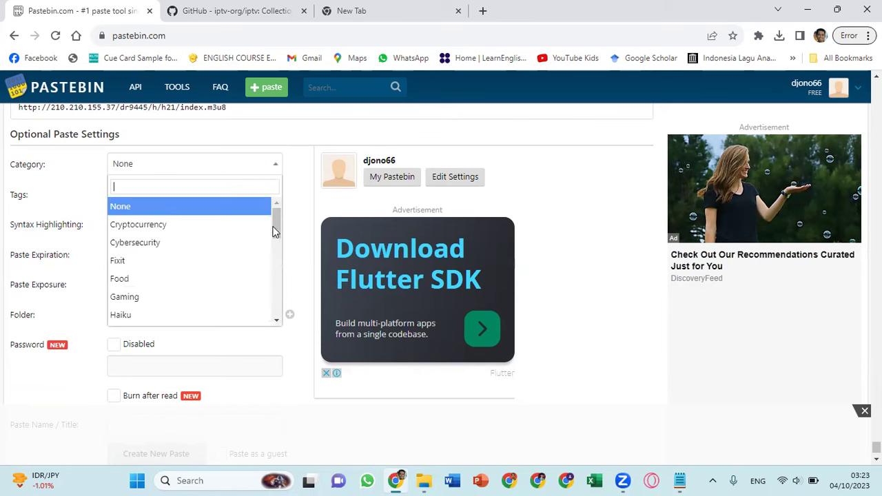
pyautogui.moveTo(275, 231); pyautogui.dragTo(277, 349)
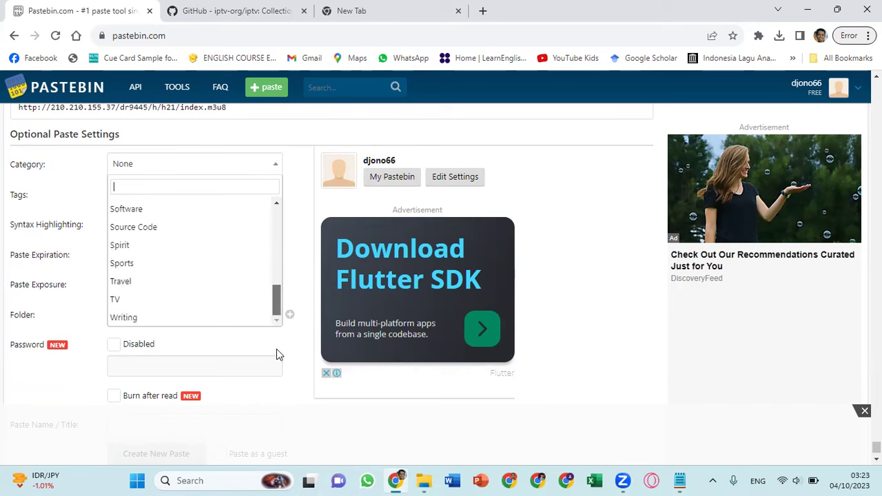
pyautogui.click(176, 301)
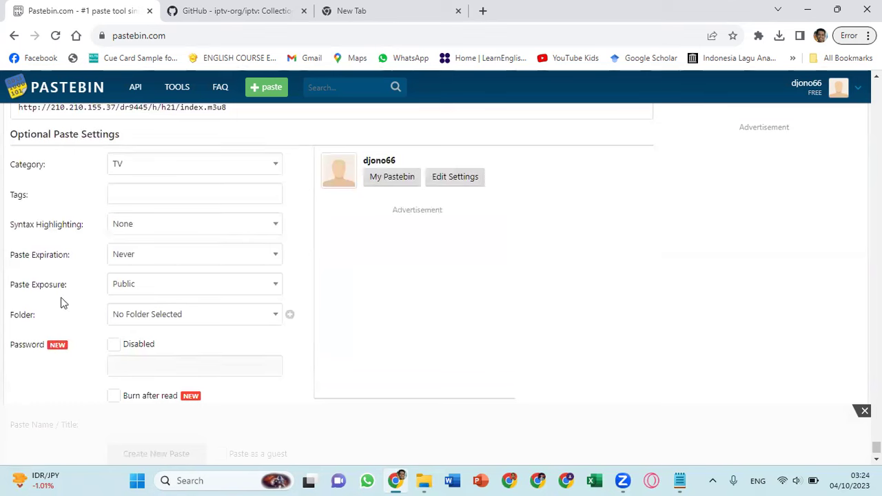
pyautogui.click(277, 289)
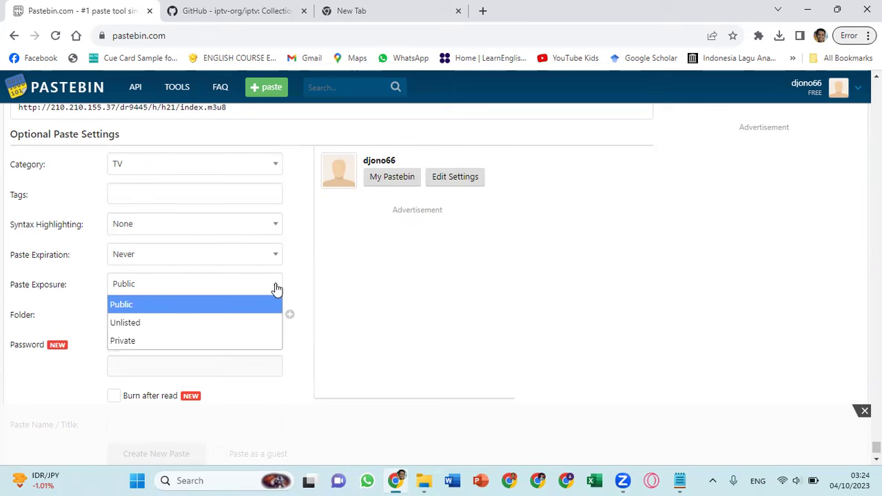
pyautogui.click(184, 323)
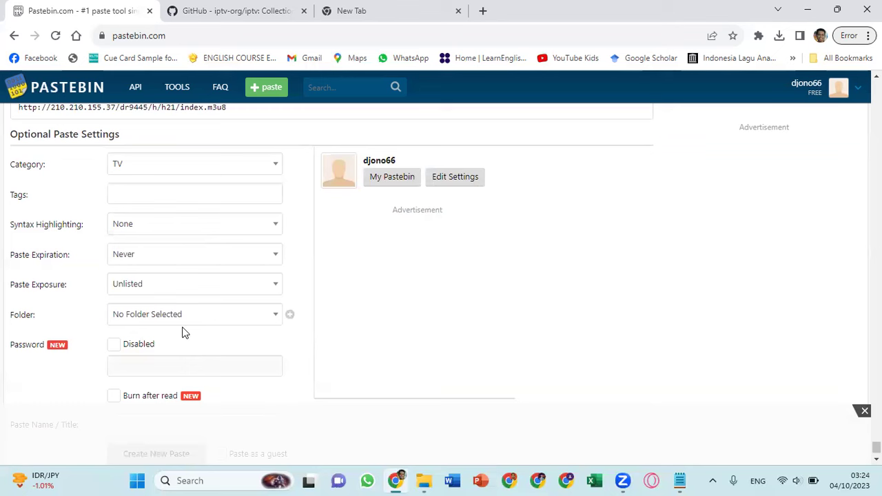
# Step: Title the paste "Playlist IPTV Favoritku"
pyautogui.scroll(-2, 182, 330)
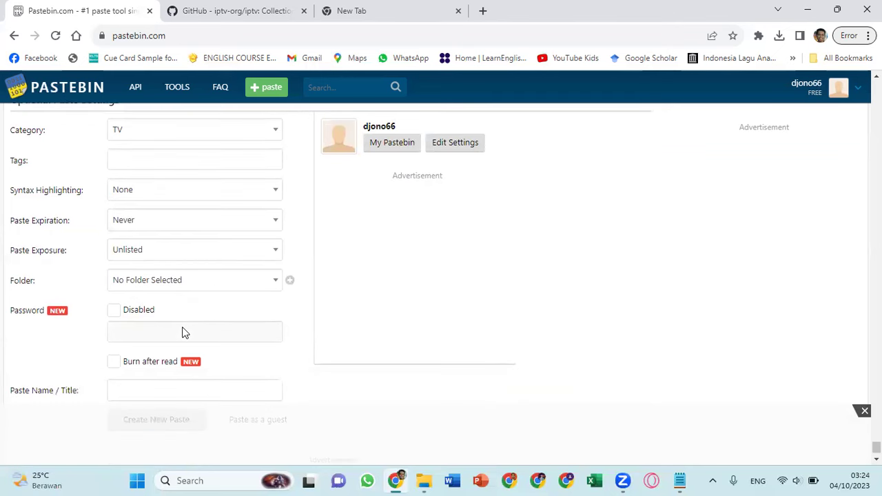
pyautogui.scroll(-1, 182, 328)
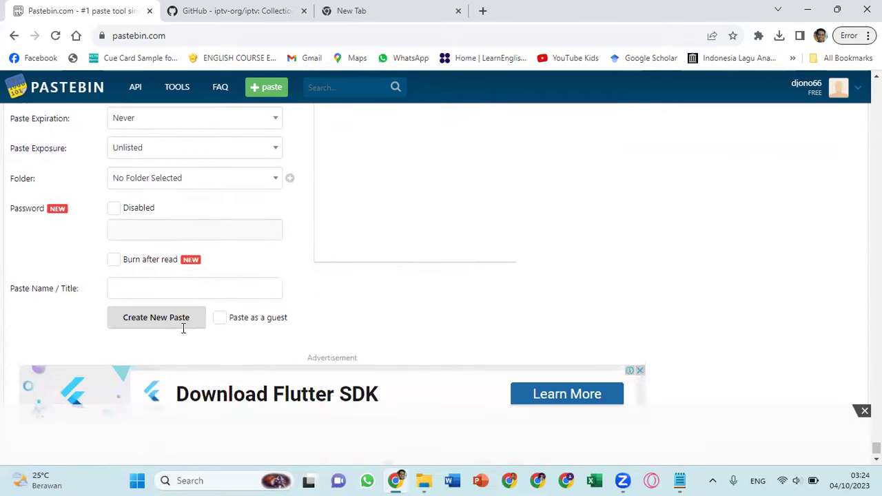
pyautogui.scroll(1, 183, 328)
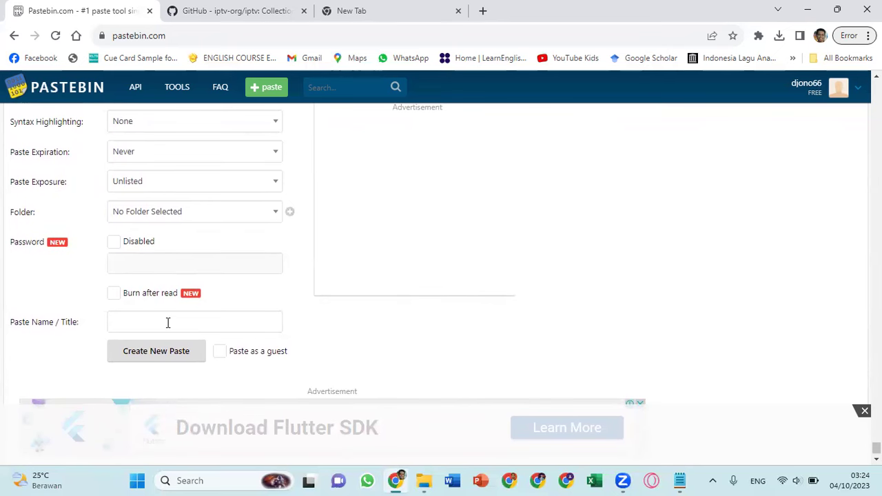
pyautogui.click(167, 322)
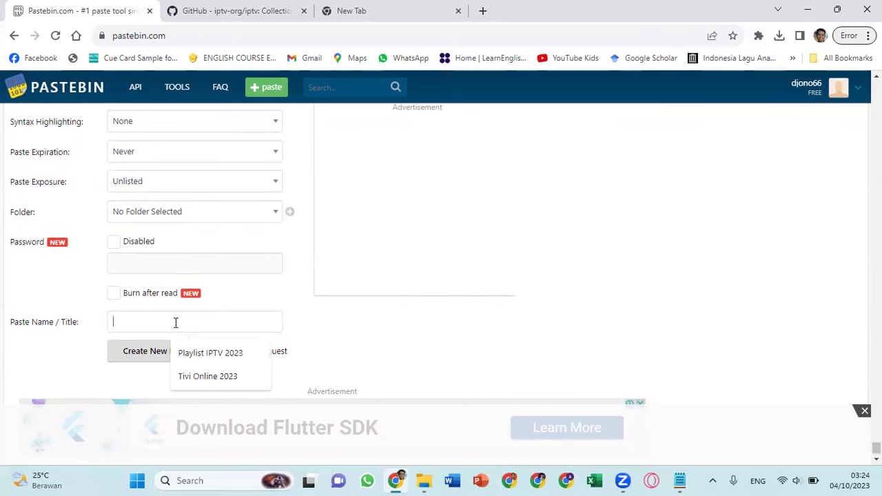
pyautogui.click(217, 359)
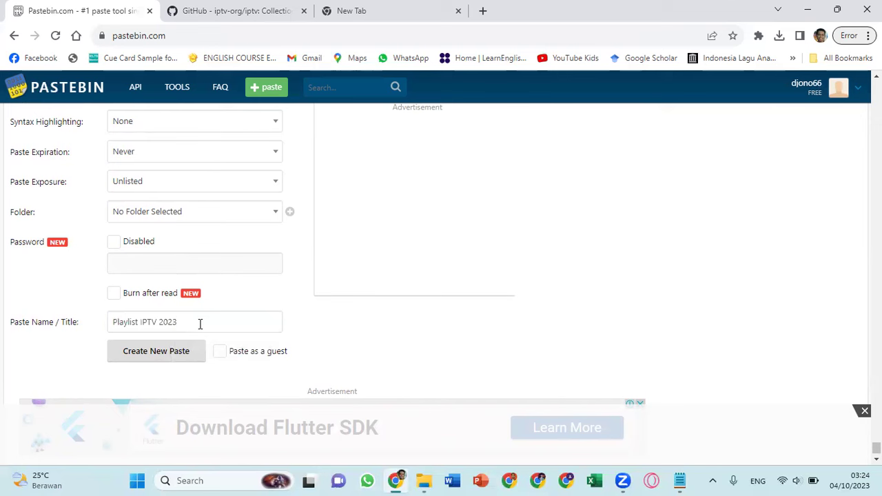
pyautogui.press('BackSpace')
pyautogui.press('BackSpace')
pyautogui.press('BackSpace')
pyautogui.press('BackSpace')
pyautogui.write('Favorite')
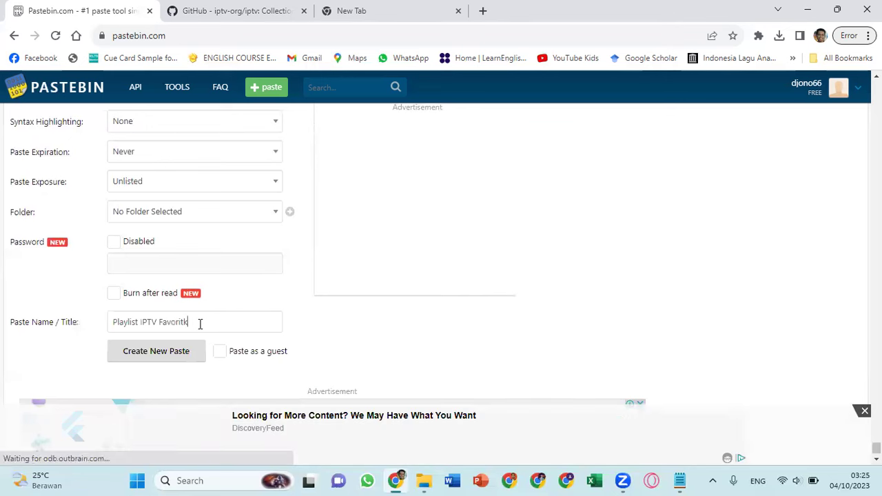
pyautogui.write('u')
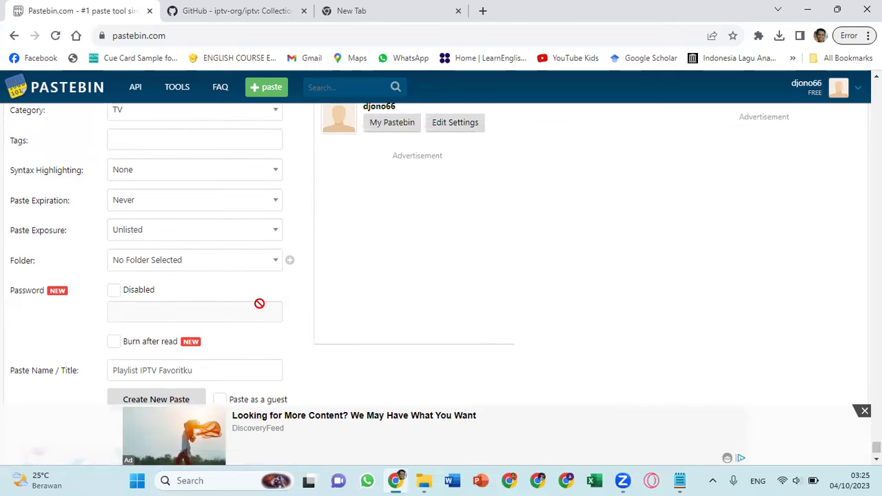
# Step: Create the new paste from the pasted playlist and the chosen settings
pyautogui.scroll(-2, 261, 307)
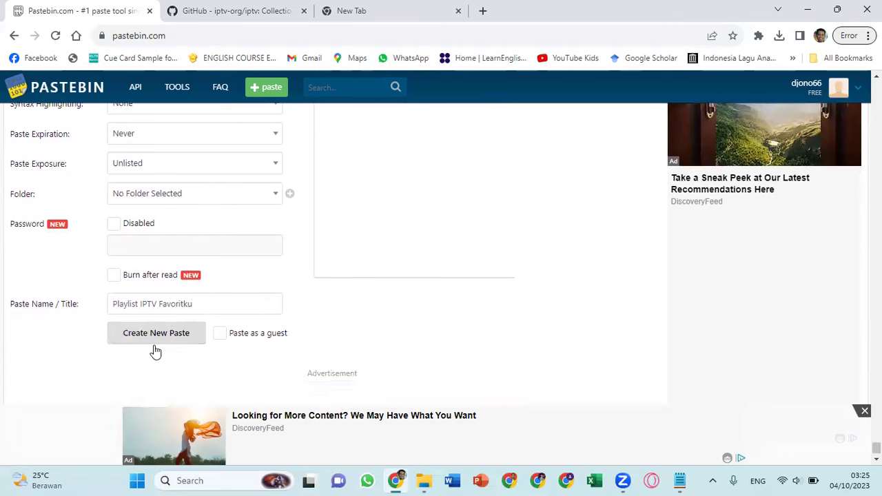
pyautogui.click(140, 338)
pyautogui.click(140, 338)
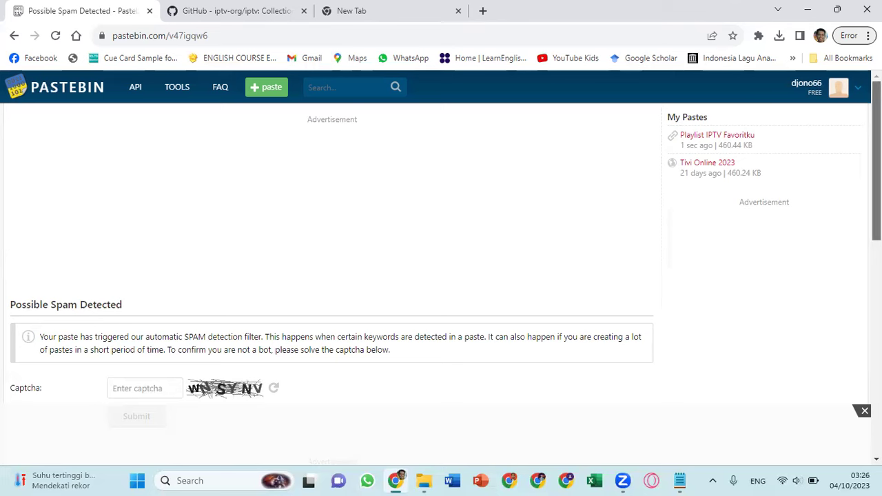
# Step: Try to submit the captcha code on the spam detection page
pyautogui.scroll(-3, 331, 276)
pyautogui.scroll(3, 331, 276)
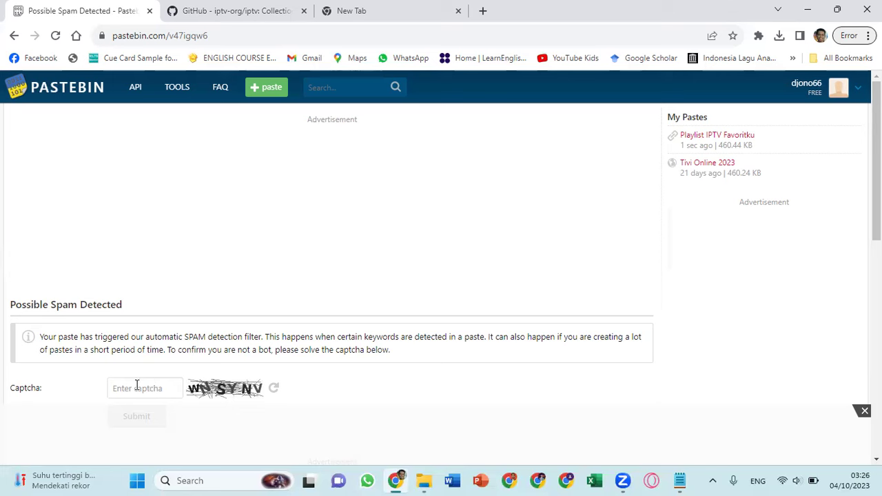
pyautogui.write('WNSYNV')
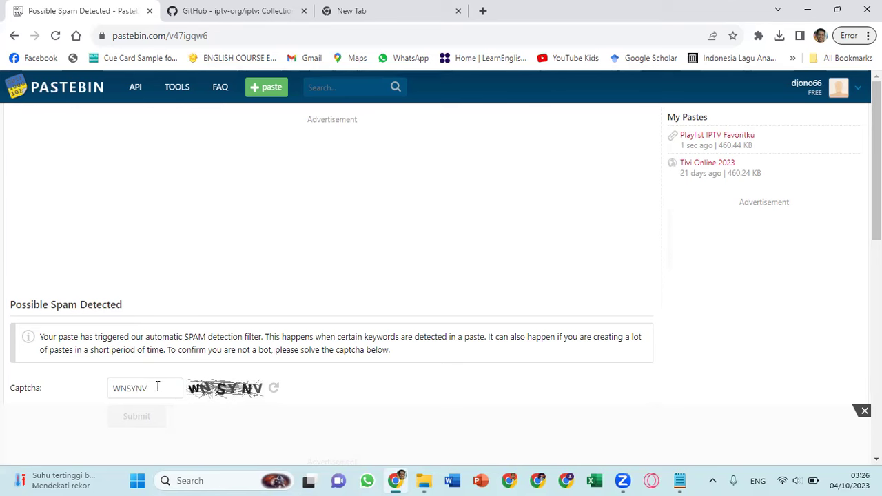
pyautogui.click(140, 419)
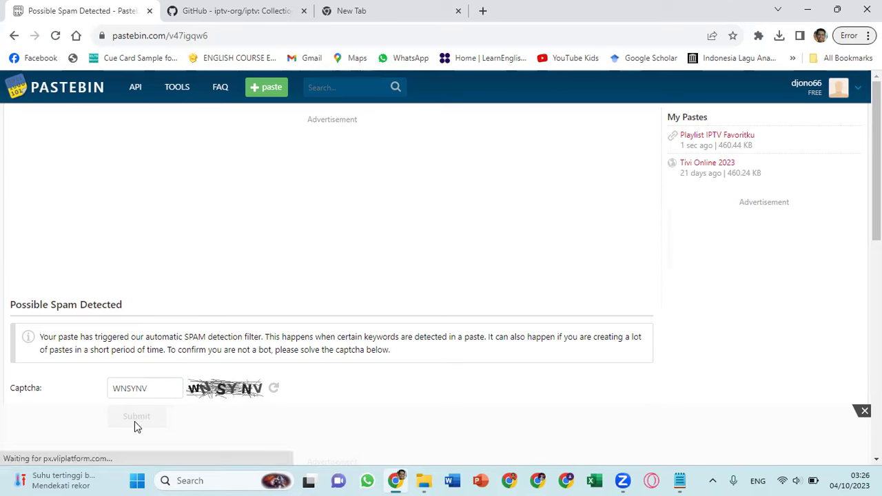
# Step: Request a new captcha image, replace the old entry with the new captcha code, and submit it
pyautogui.click(276, 391)
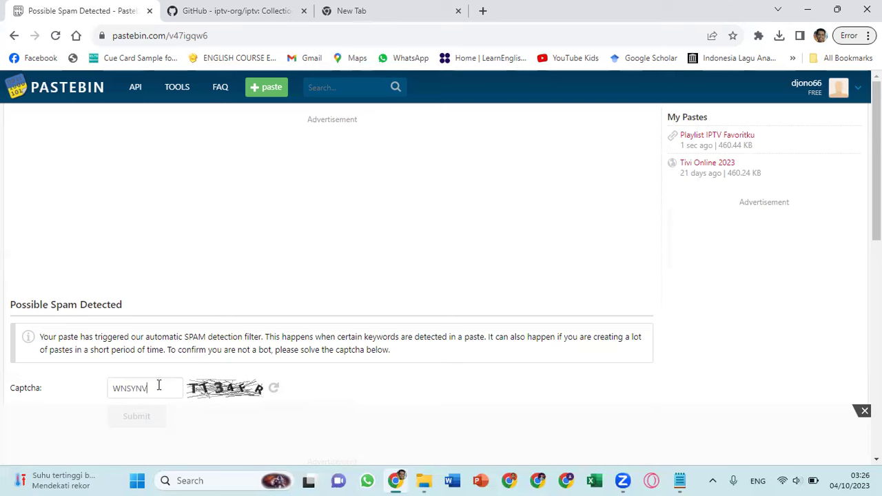
pyautogui.press('BackSpace')
pyautogui.press('BackSpace')
pyautogui.press('BackSpace')
pyautogui.press('BackSpace')
pyautogui.press('BackSpace')
pyautogui.write('TT34FR')
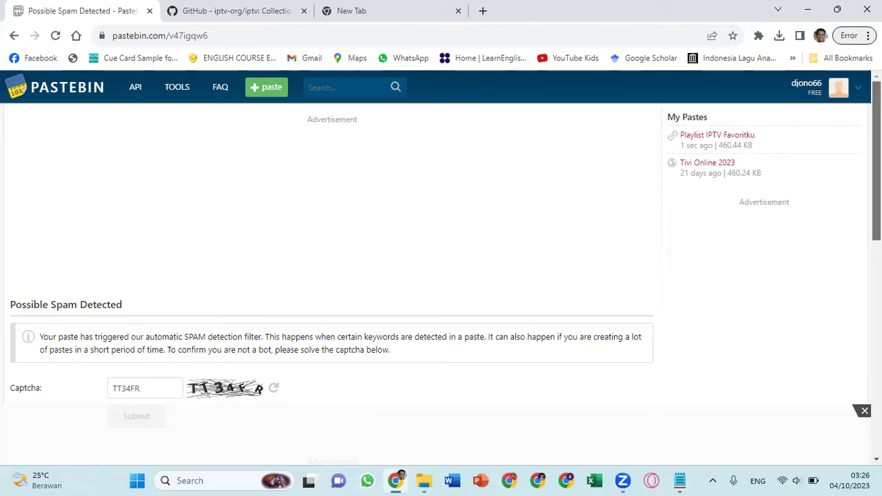
pyautogui.scroll(-3, 330, 276)
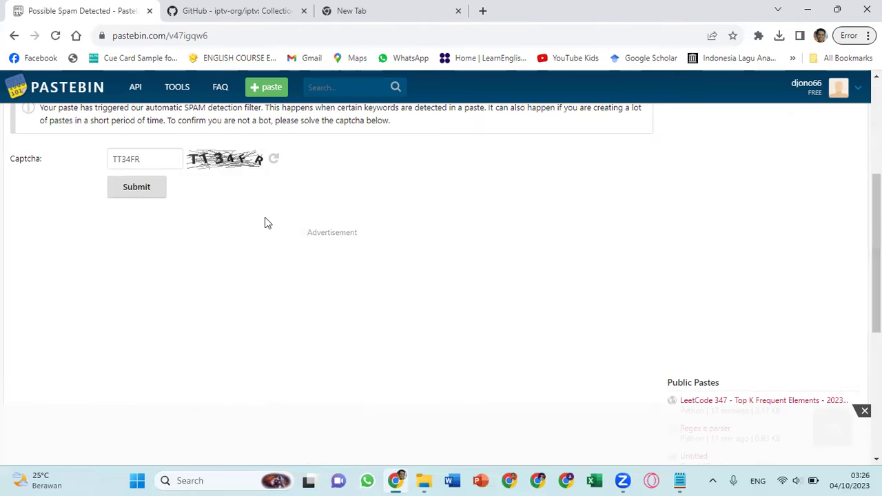
pyautogui.click(146, 195)
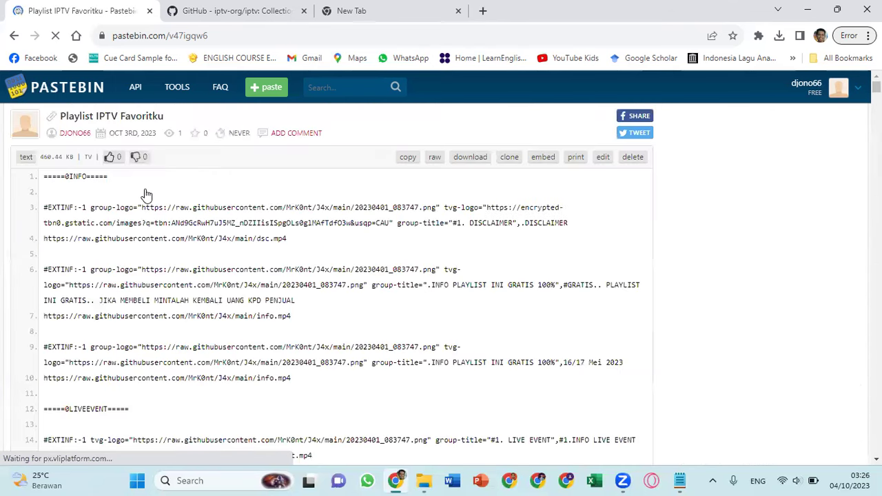
# Step: Look through the published playlist paste and open its raw version
pyautogui.scroll(-4, 273, 269)
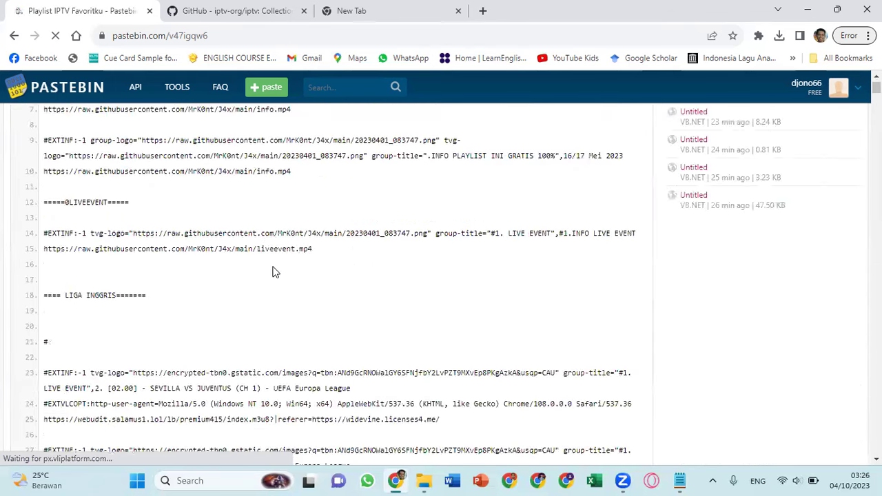
pyautogui.scroll(-1, 272, 270)
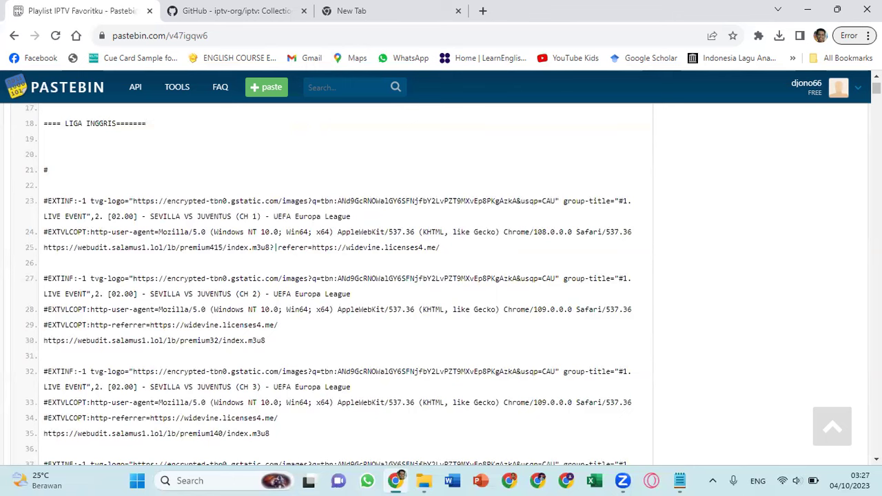
pyautogui.scroll(-10, 330, 276)
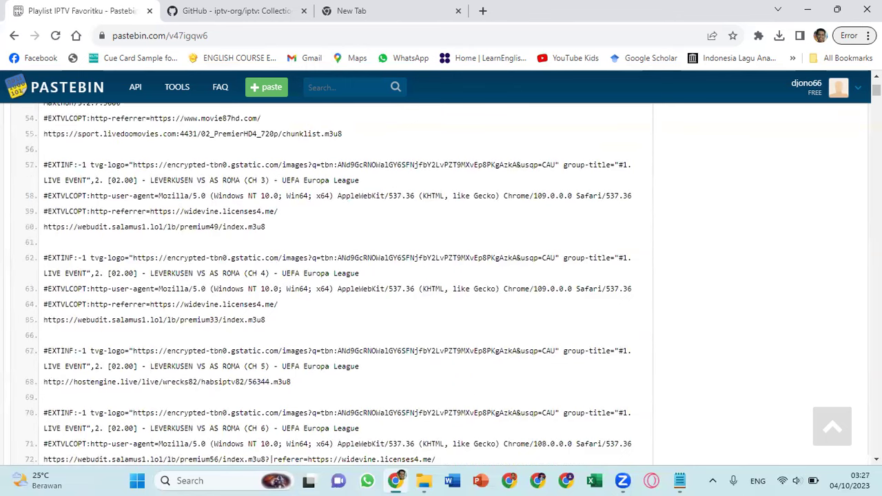
pyautogui.scroll(15, 330, 275)
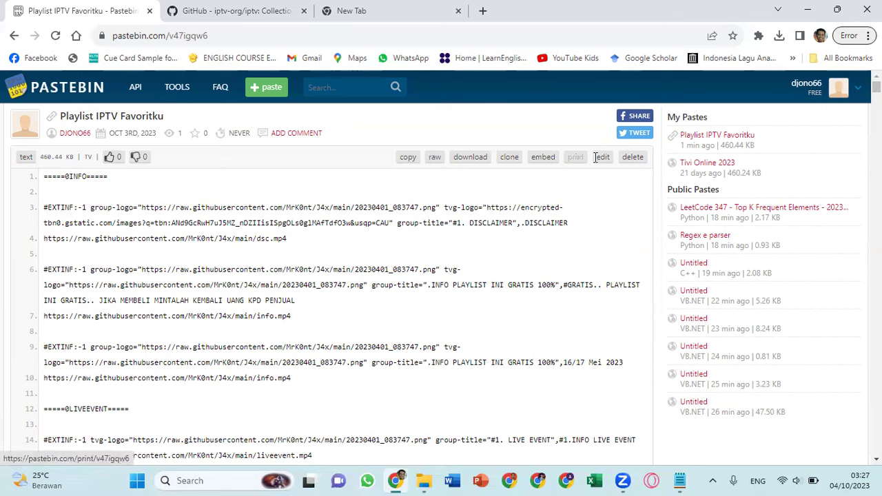
pyautogui.click(434, 158)
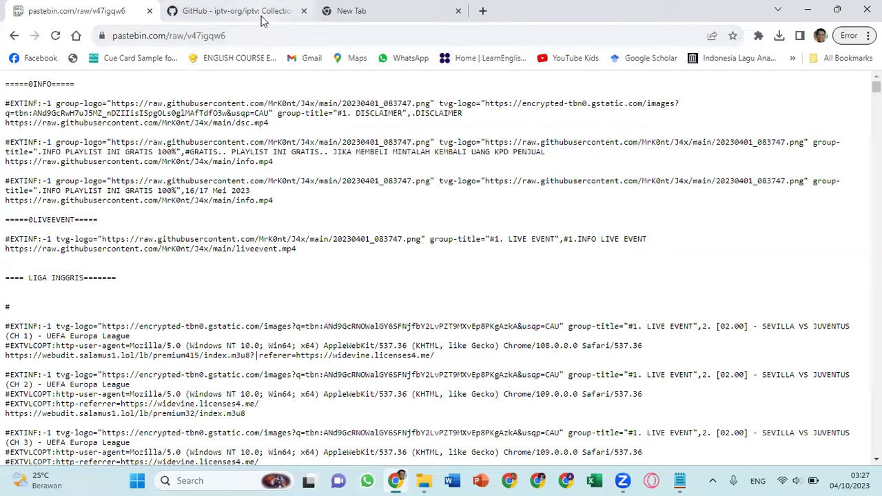
# Step: Load the Bitly link dashboard in the empty browser tab and dismiss the Link-in-bio announcement
pyautogui.click(373, 15)
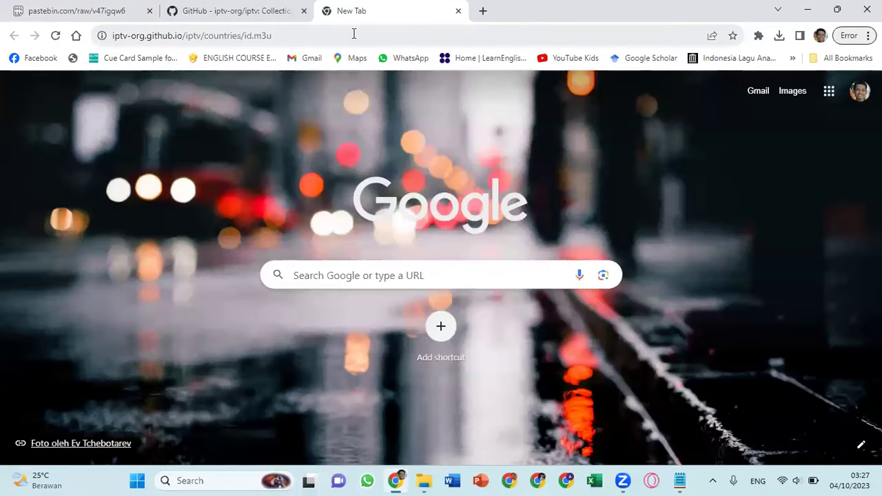
pyautogui.click(353, 33)
pyautogui.write('BIT')
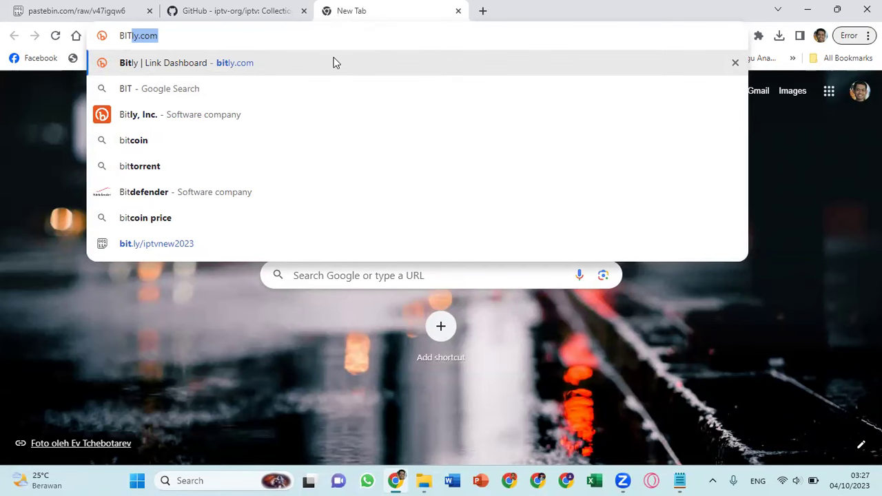
pyautogui.click(334, 62)
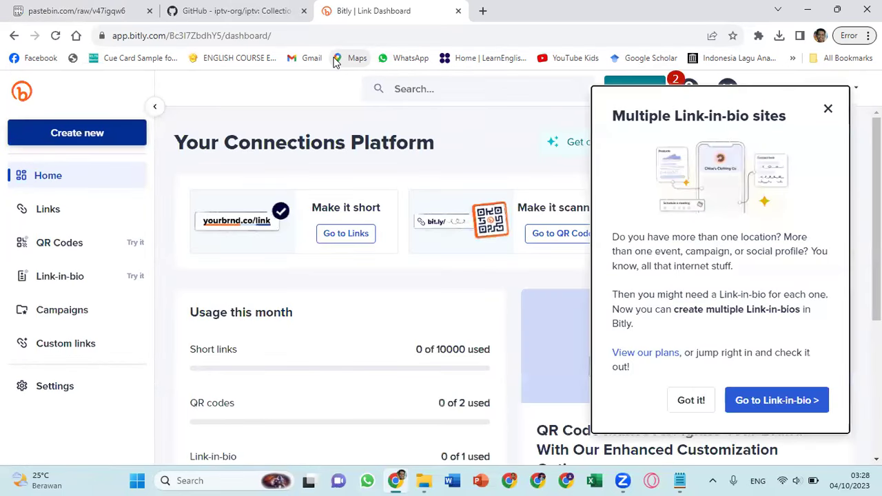
pyautogui.click(827, 111)
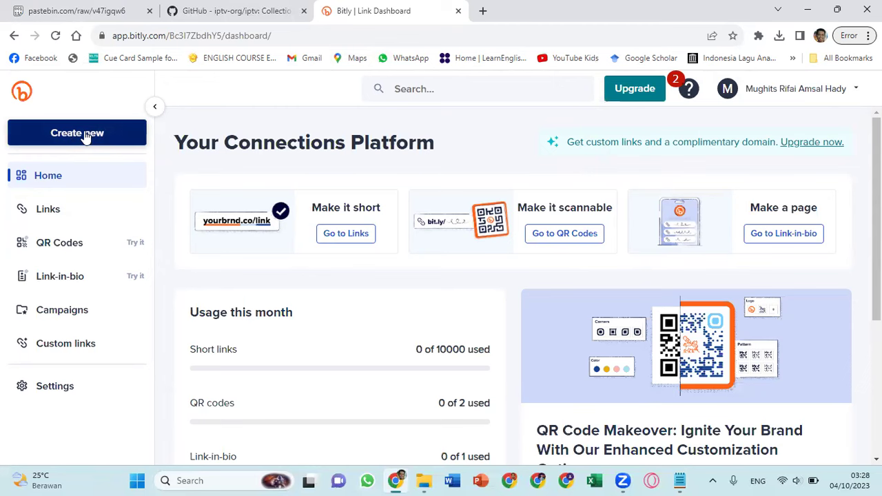
# Step: Start creating a new short link in Bitly
pyautogui.click(86, 137)
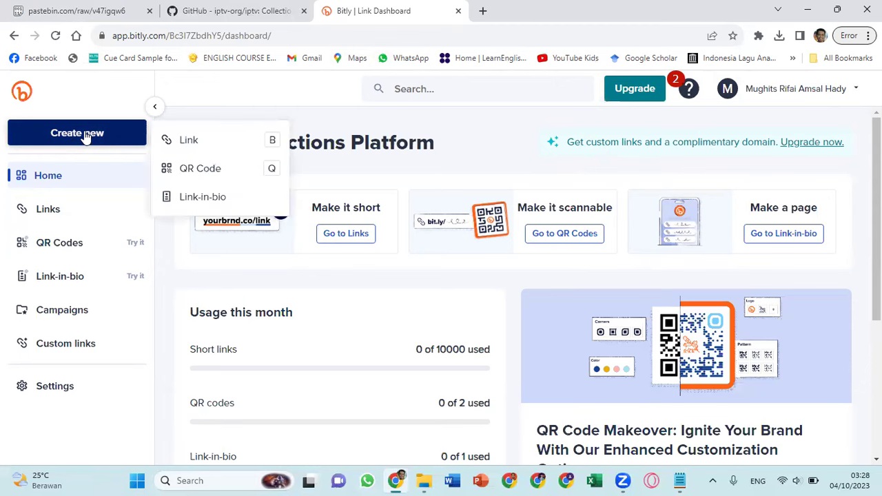
pyautogui.click(188, 143)
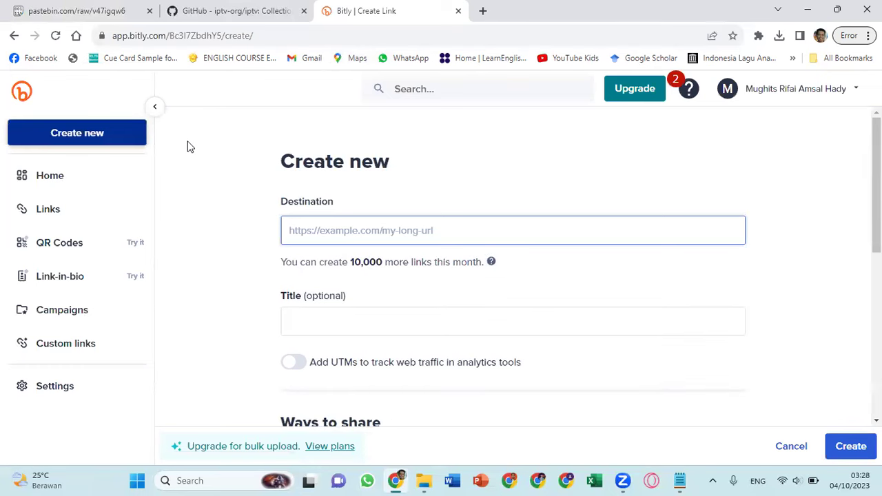
pyautogui.hotkey('ctrl', 'v')
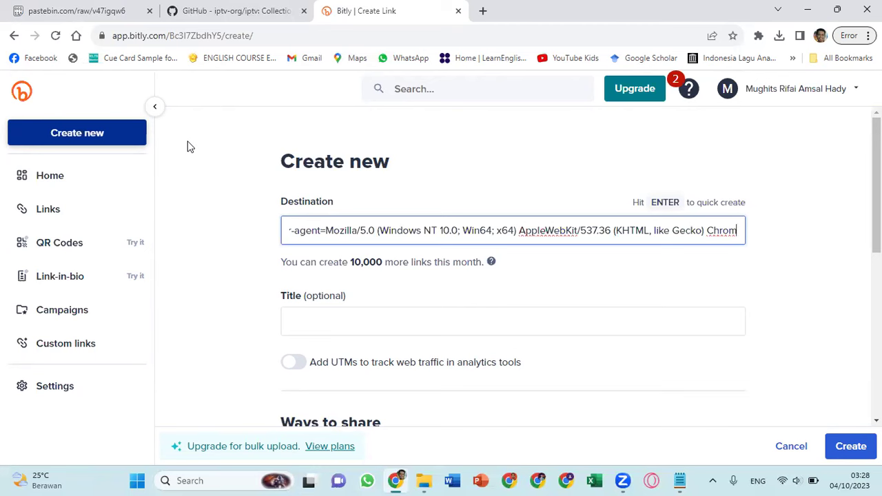
pyautogui.hotkey('ctrl', 'a')
pyautogui.press('BackSpace')
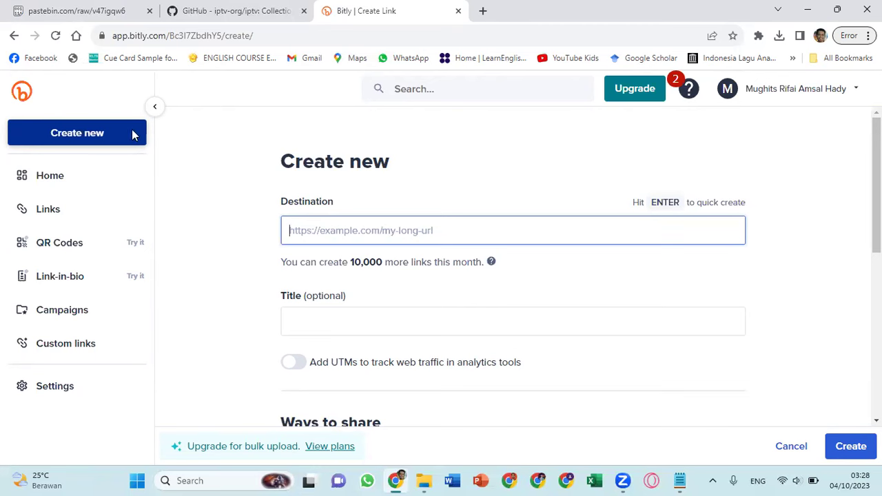
# Step: Copy the address of the raw Pastebin page and enter it as the new Bitly link's destination
pyautogui.click(87, 11)
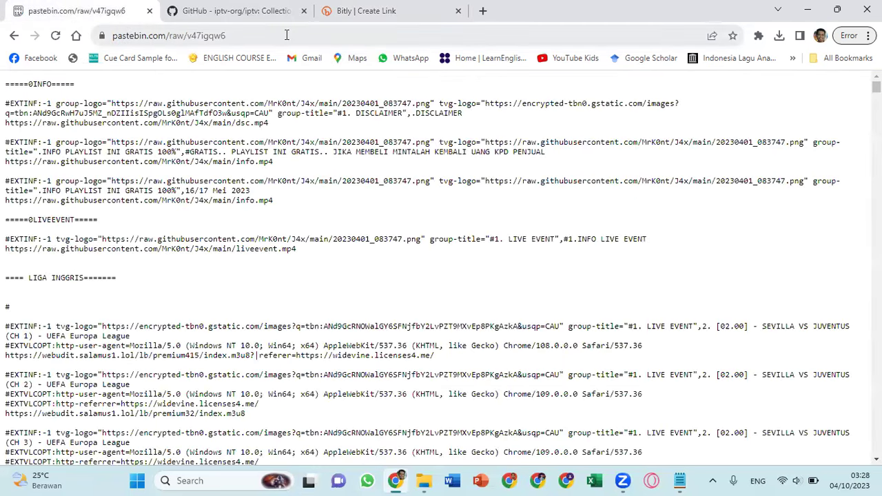
pyautogui.click(98, 36)
pyautogui.hotkey('ctrl', 'c')
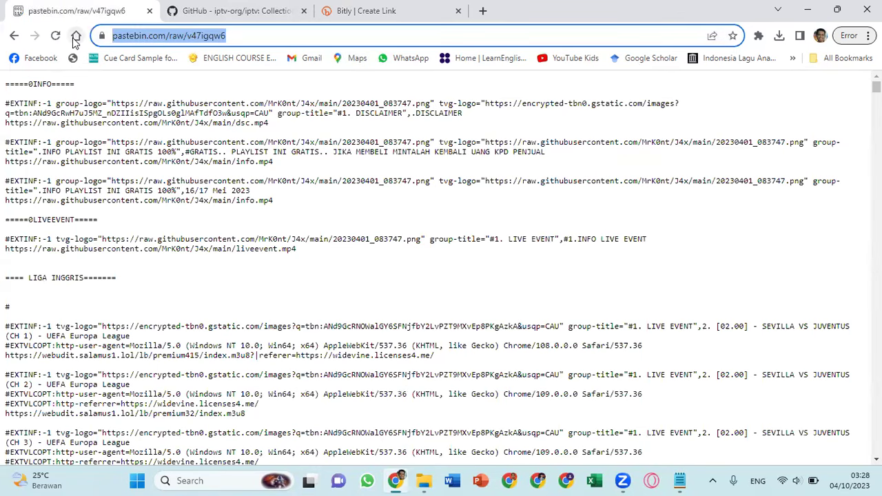
pyautogui.click(371, 10)
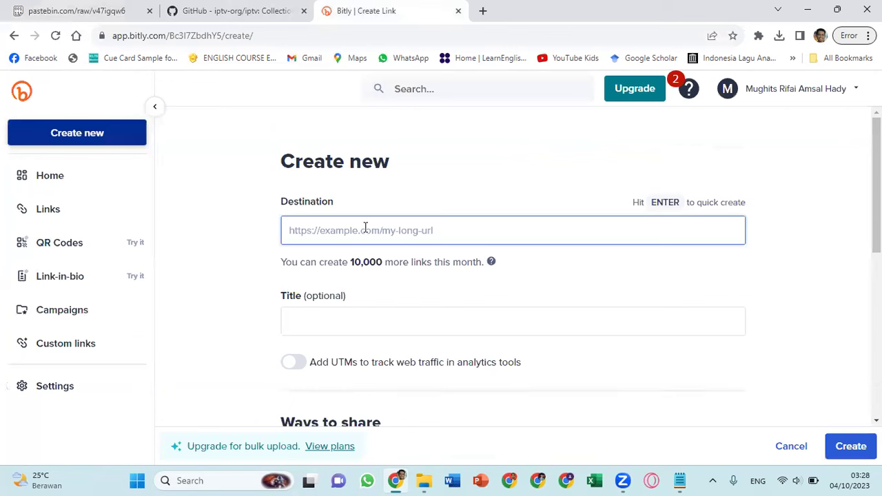
pyautogui.hotkey('ctrl', 'v')
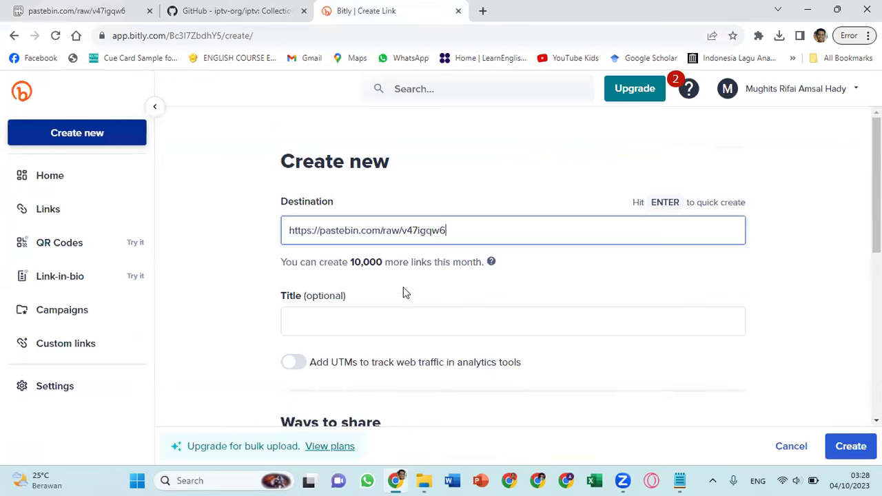
# Step: Title the link "TV baru" and try "tvbaru" as its custom back-half
pyautogui.click(383, 321)
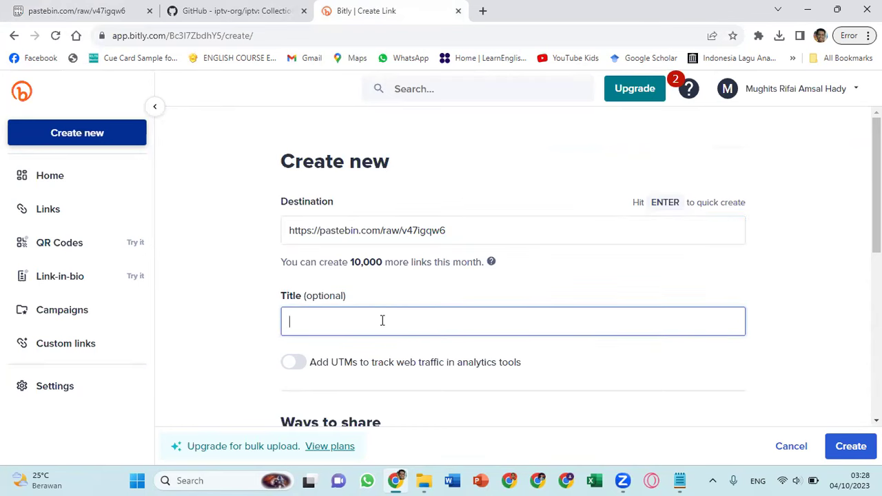
pyautogui.write('TV baru')
pyautogui.scroll(-1, 381, 320)
pyautogui.scroll(-3, 382, 321)
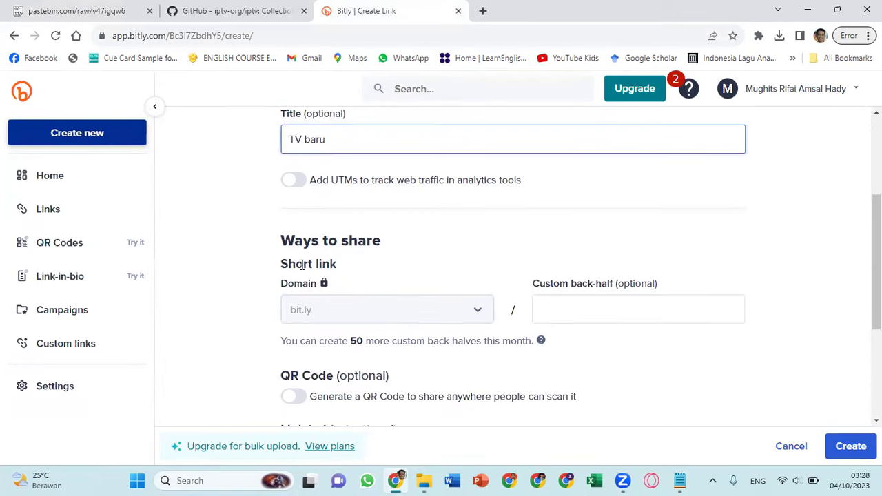
pyautogui.click(572, 302)
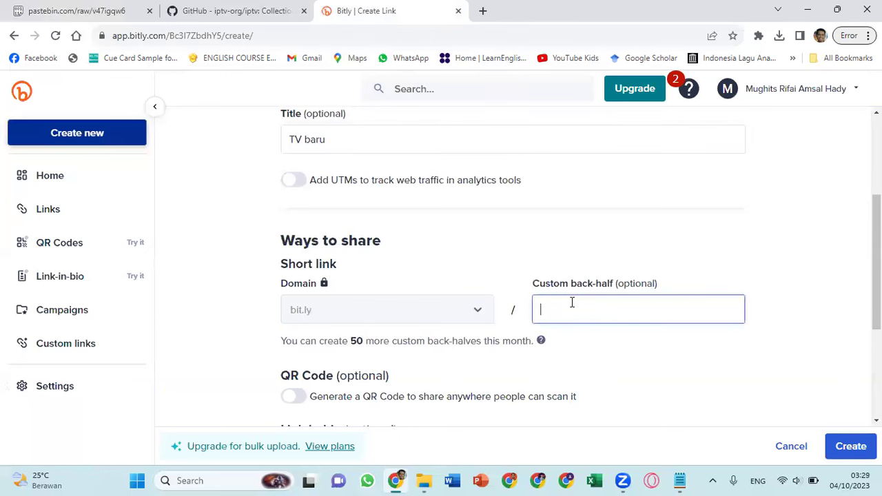
pyautogui.write('tvbaru')
pyautogui.click(627, 353)
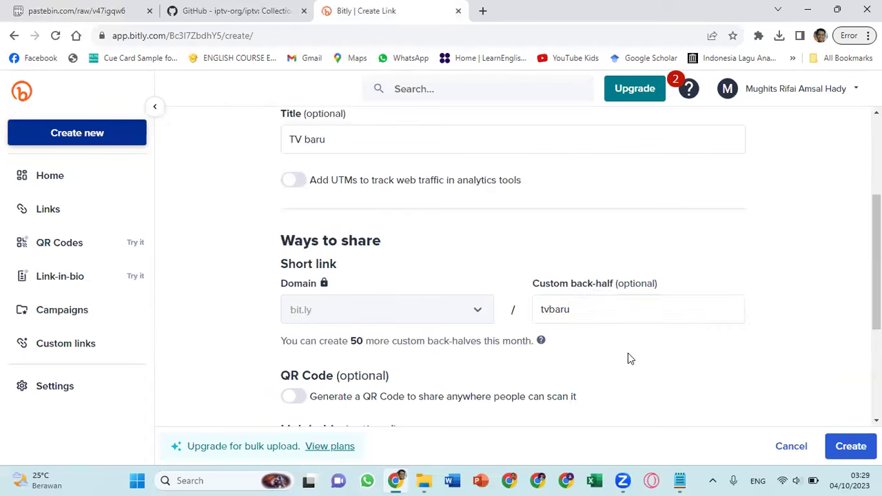
# Step: Change the link's custom back-half to "salurantv"
pyautogui.scroll(-2, 627, 353)
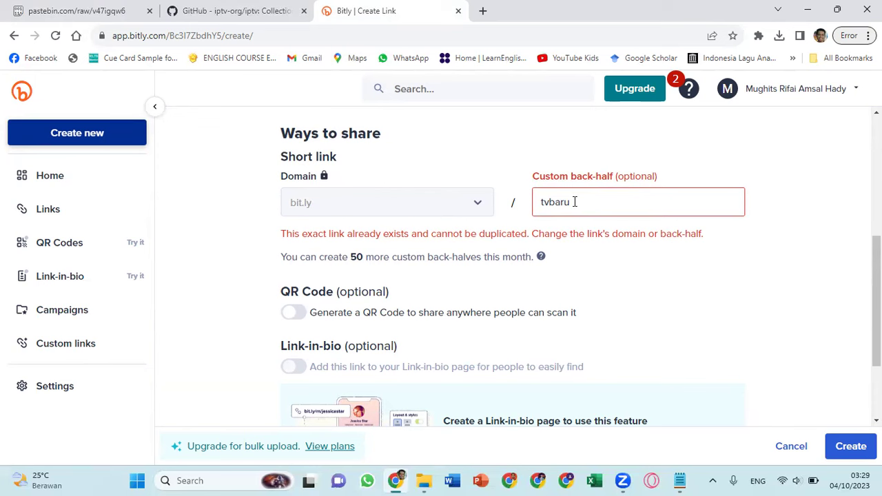
pyautogui.press('BackSpace')
pyautogui.press('BackSpace')
pyautogui.press('BackSpace')
pyautogui.press('BackSpace')
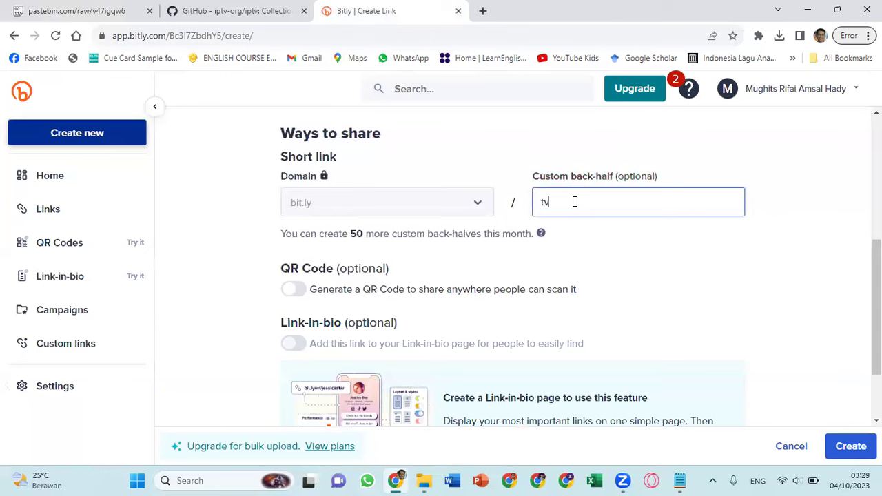
pyautogui.press('Home')
pyautogui.write('saluran')
pyautogui.click(571, 245)
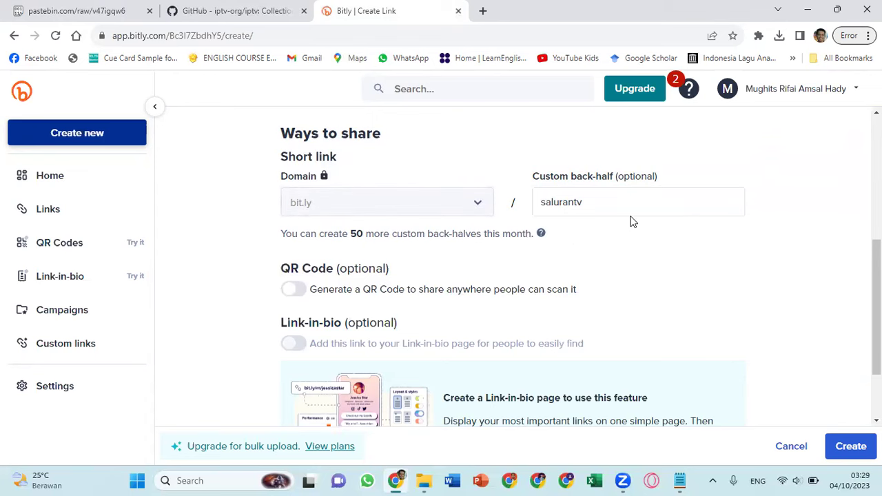
# Step: Review the destination, title and back-half in the form and create the short link
pyautogui.scroll(-1, 631, 222)
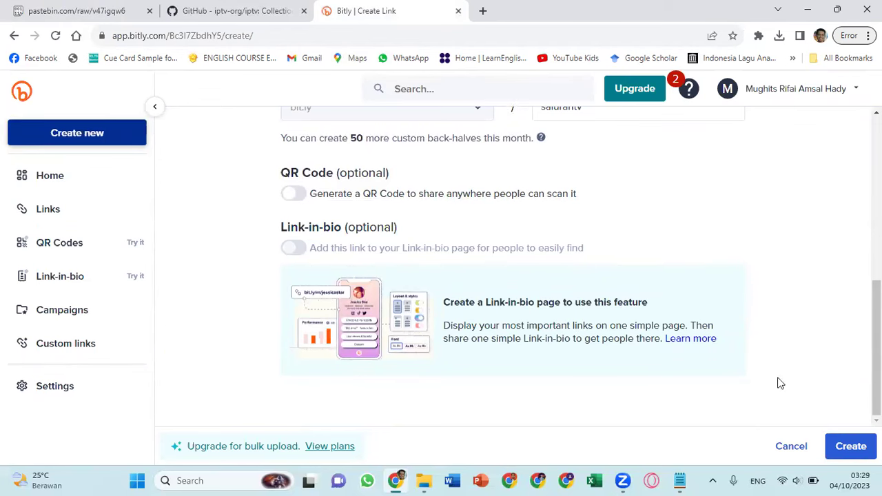
pyautogui.scroll(5, 779, 290)
pyautogui.scroll(-1, 778, 290)
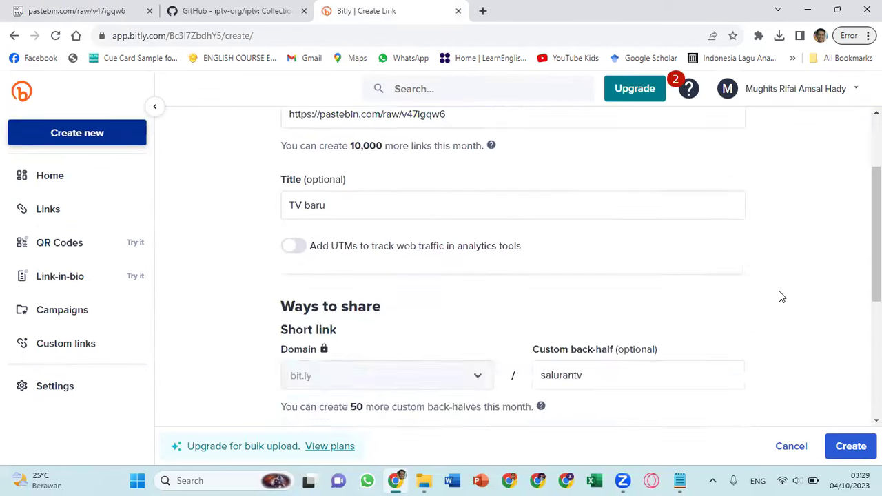
pyautogui.scroll(-4, 782, 297)
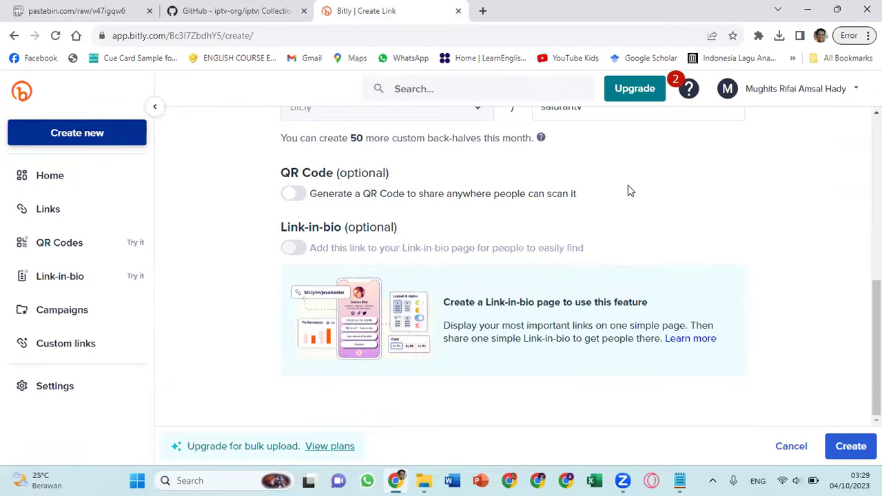
pyautogui.scroll(6, 628, 185)
pyautogui.scroll(-6, 628, 185)
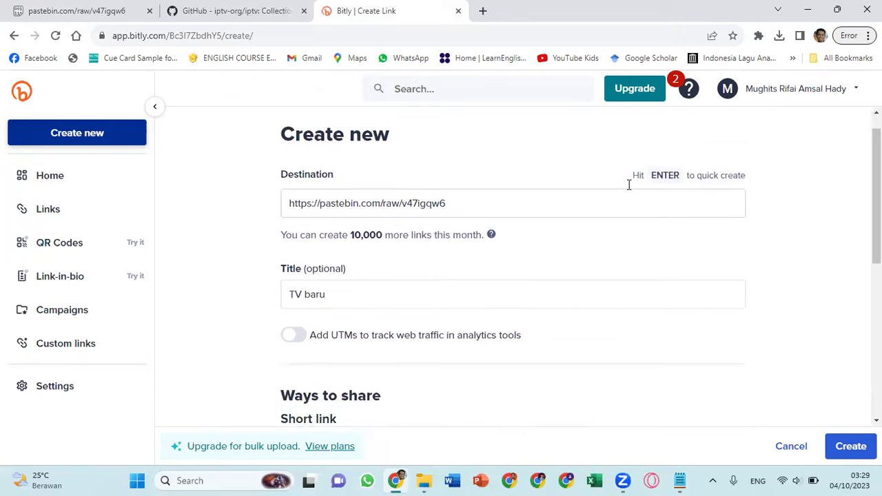
pyautogui.click(846, 448)
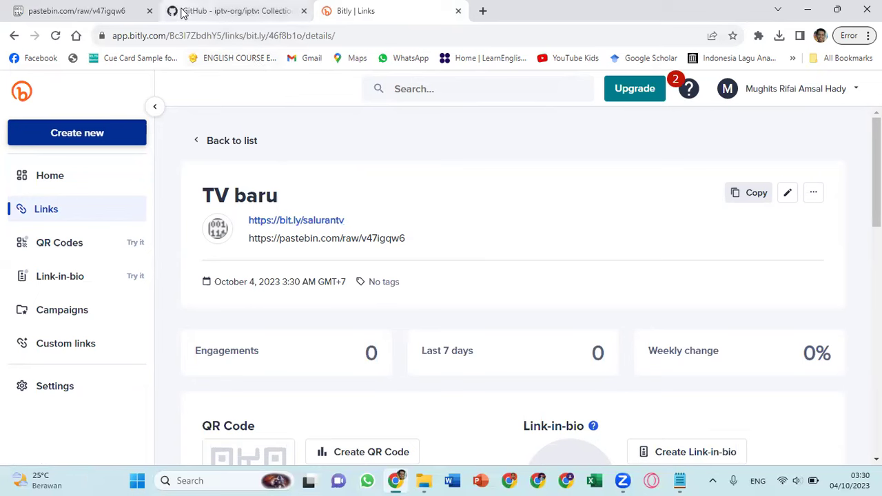
# Step: Return from the raw page to the regular Pastebin page of the playlist, continuing with the form resubmission
pyautogui.moveTo(183, 14)
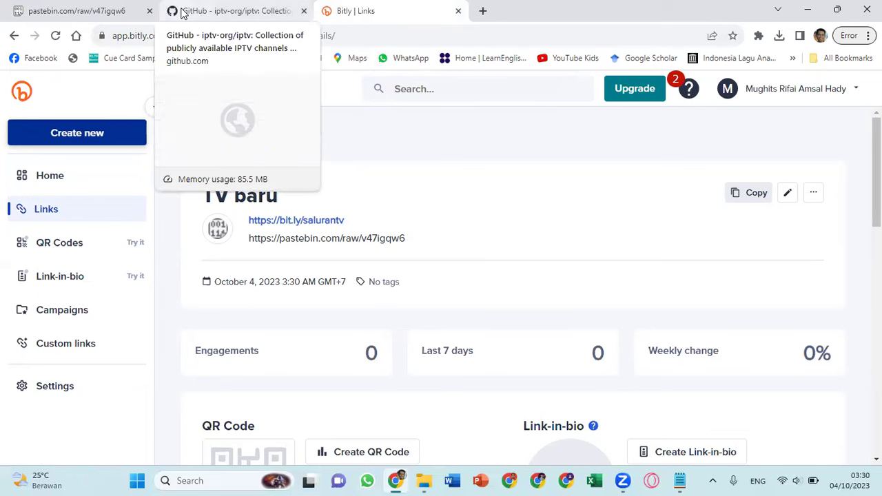
pyautogui.click(79, 24)
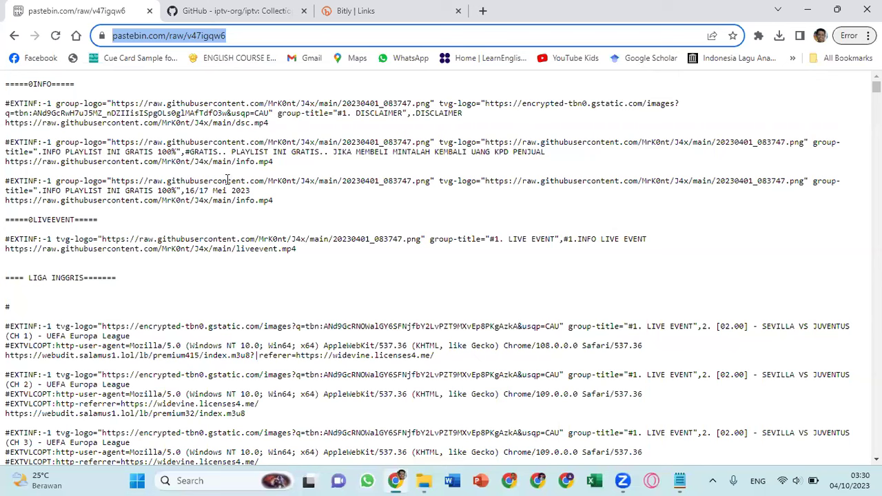
pyautogui.click(281, 135)
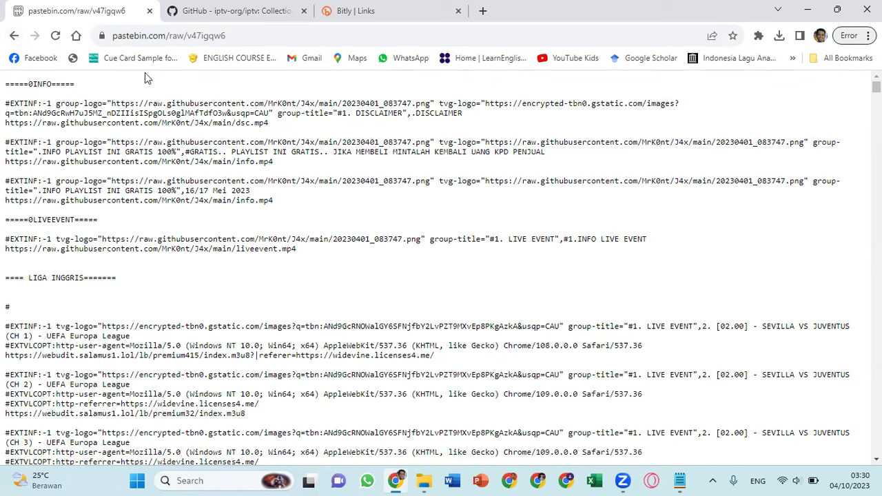
pyautogui.click(15, 36)
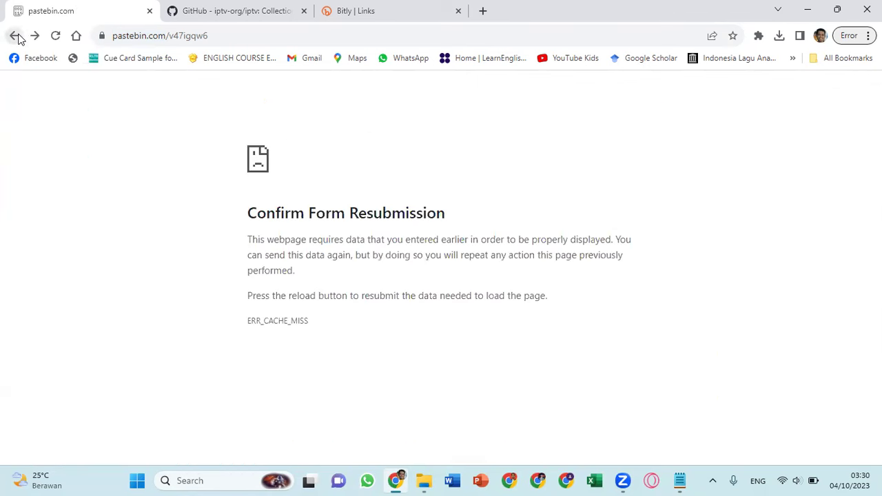
pyautogui.click(55, 38)
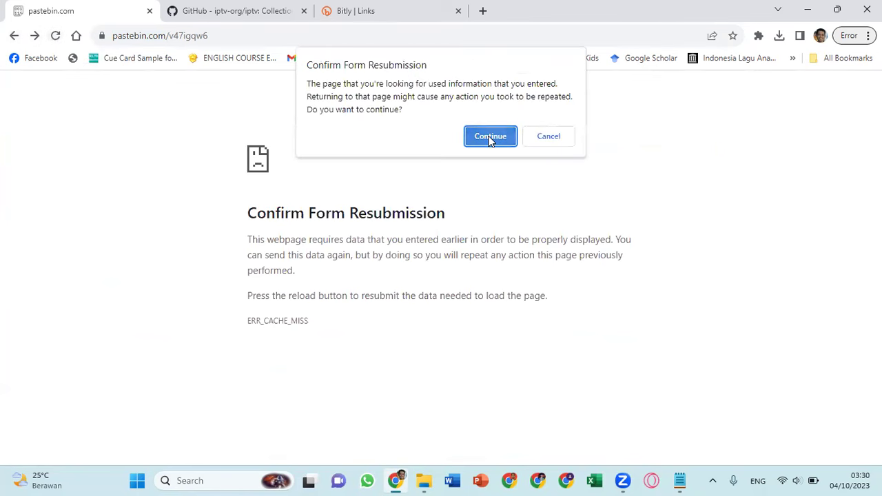
pyautogui.click(490, 137)
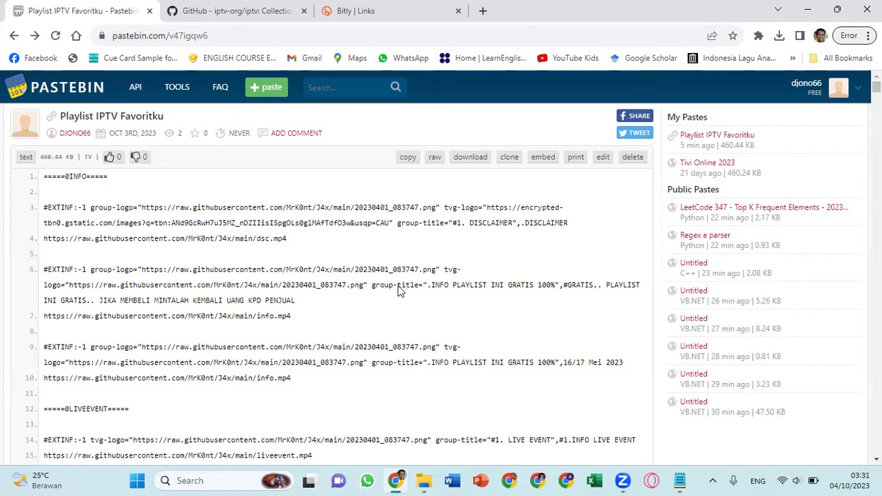
# Step: Look over the beginning of the Playlist IPTV Favoritku paste and open it for editing
pyautogui.scroll(-1, 399, 291)
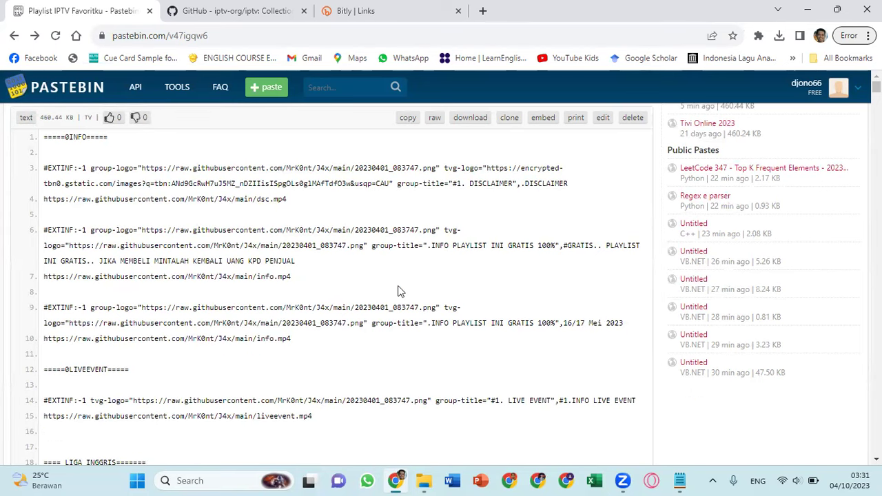
pyautogui.scroll(-3, 398, 291)
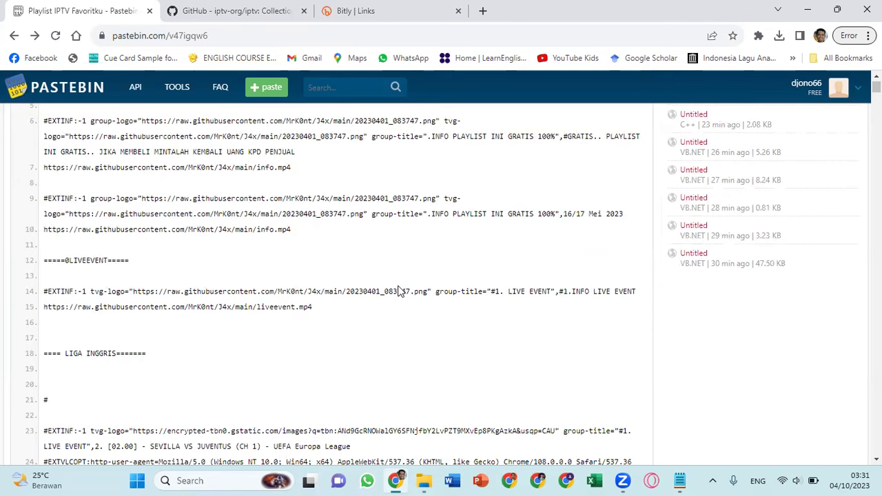
pyautogui.scroll(3, 398, 291)
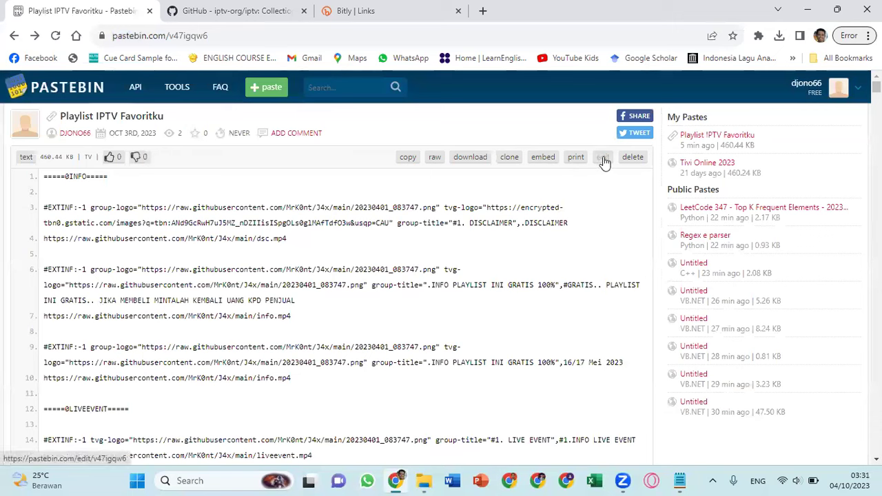
pyautogui.click(604, 160)
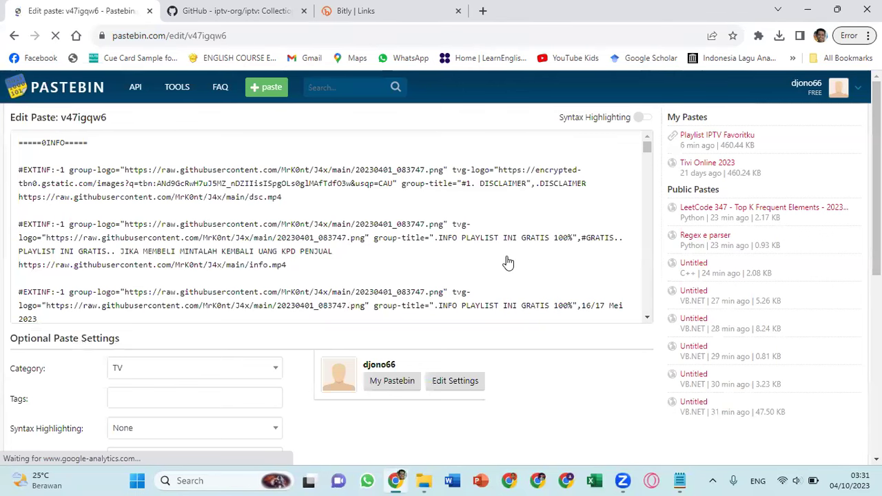
# Step: Examine the channel entries in the paste editor and the optional paste settings below them
pyautogui.scroll(10, 507, 257)
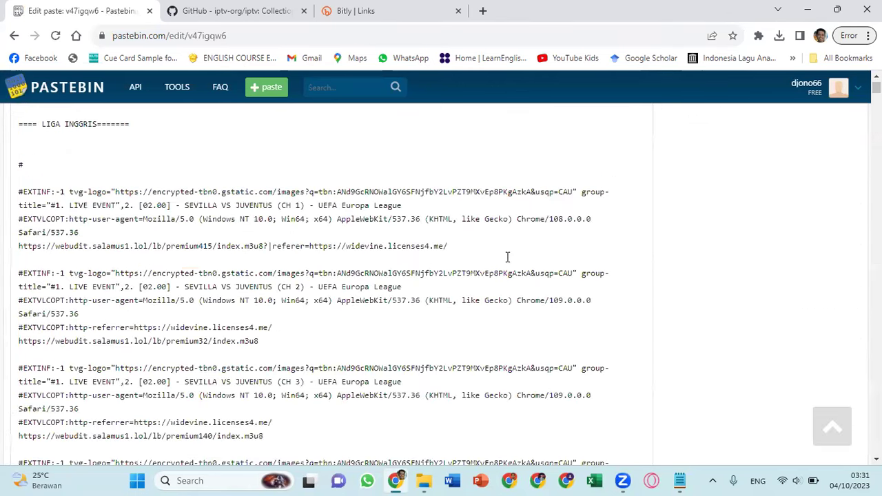
pyautogui.scroll(-15, 239, 344)
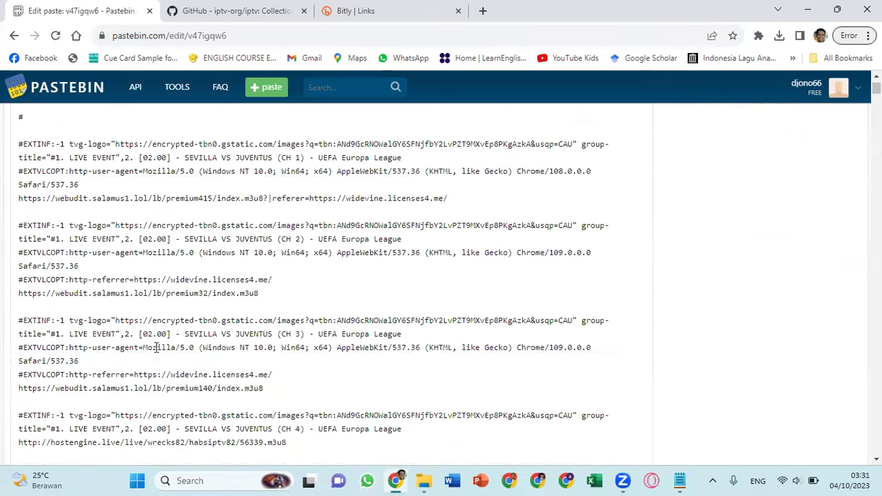
pyautogui.scroll(-6, 157, 347)
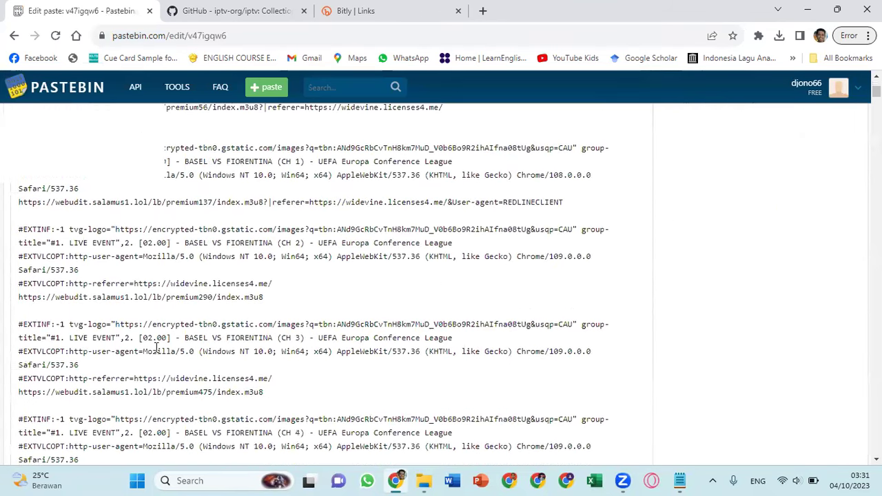
pyautogui.scroll(6, 156, 348)
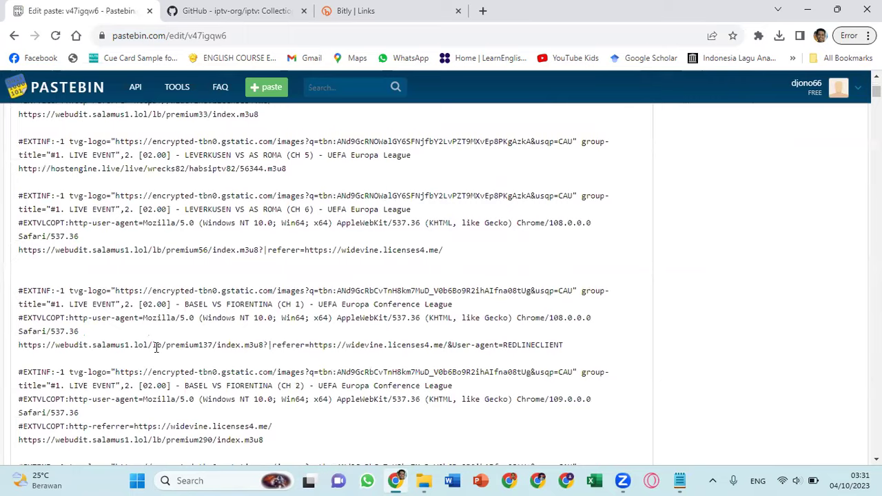
pyautogui.scroll(-10, 156, 347)
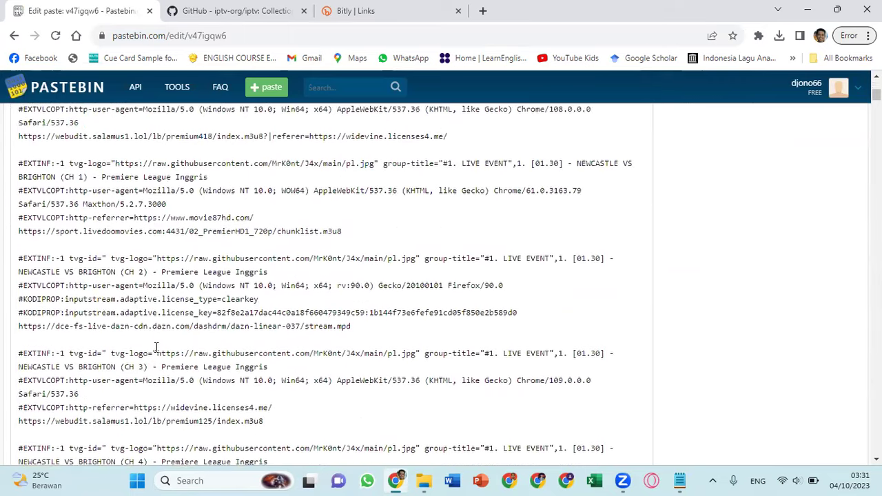
pyautogui.scroll(-1, 157, 346)
pyautogui.click(157, 348)
pyautogui.scroll(-2, 156, 348)
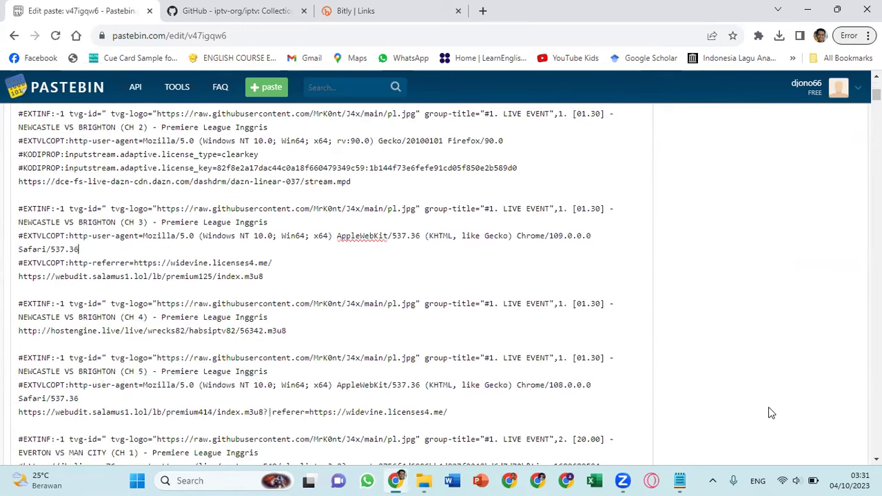
pyautogui.scroll(-15, 769, 413)
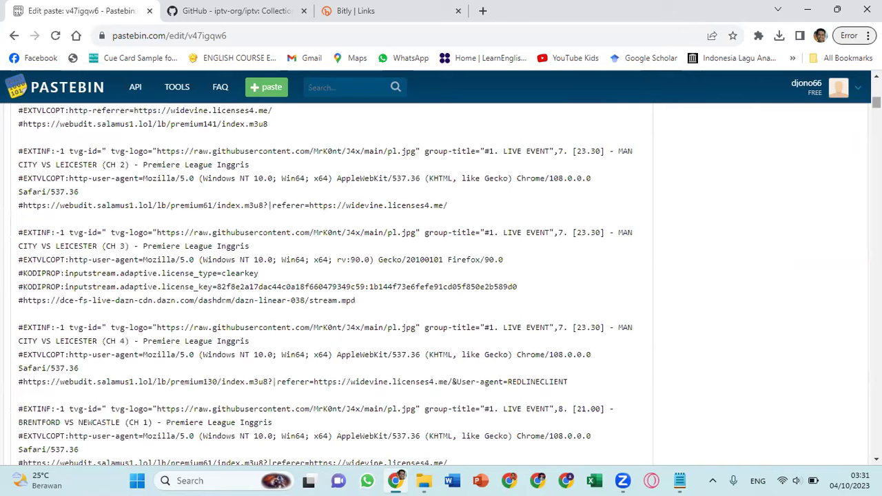
pyautogui.moveTo(876, 103); pyautogui.dragTo(876, 448)
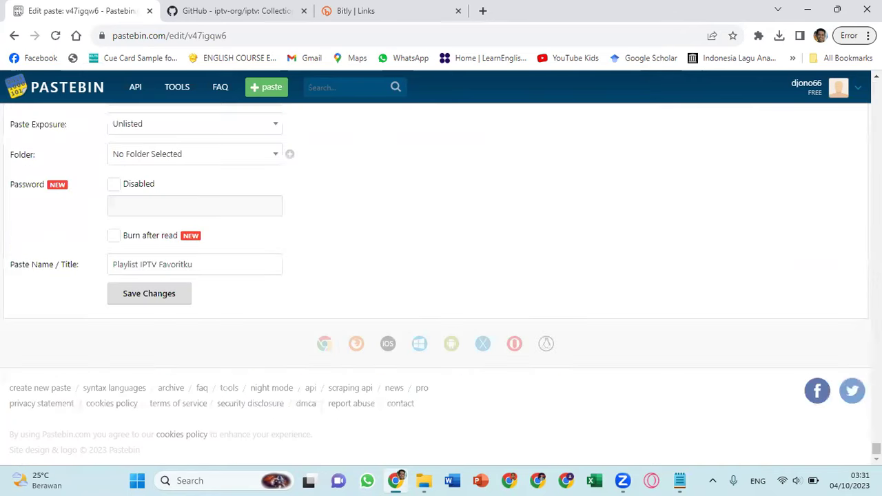
pyautogui.scroll(2, 520, 241)
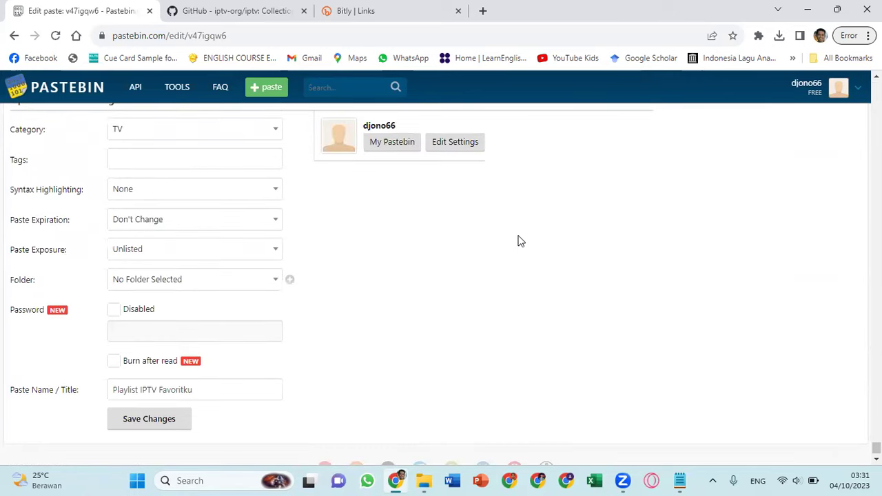
pyautogui.scroll(1, 520, 240)
pyautogui.scroll(-1, 520, 240)
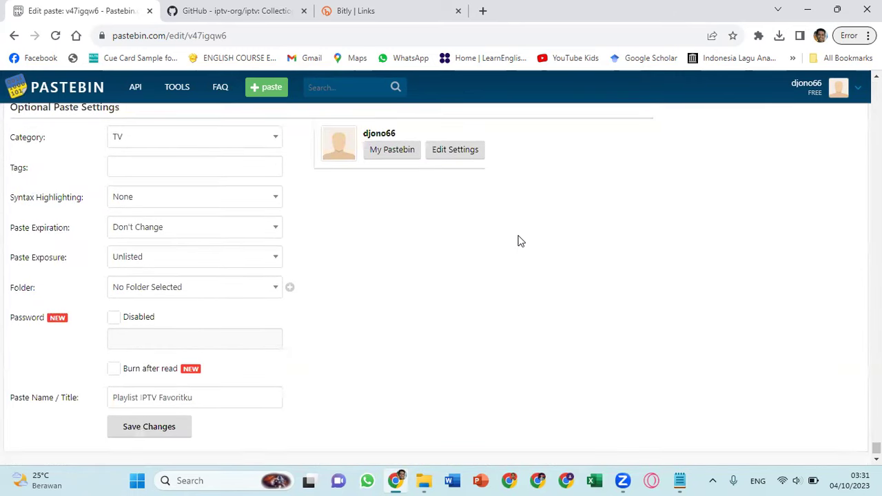